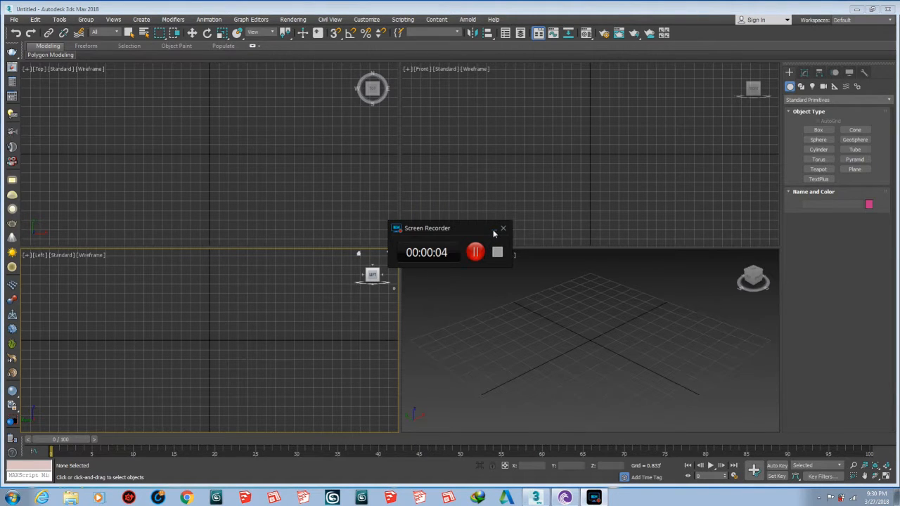
# Step: Activate the Perspective viewport and maximize it to fill the workspace
pyautogui.click(502, 228)
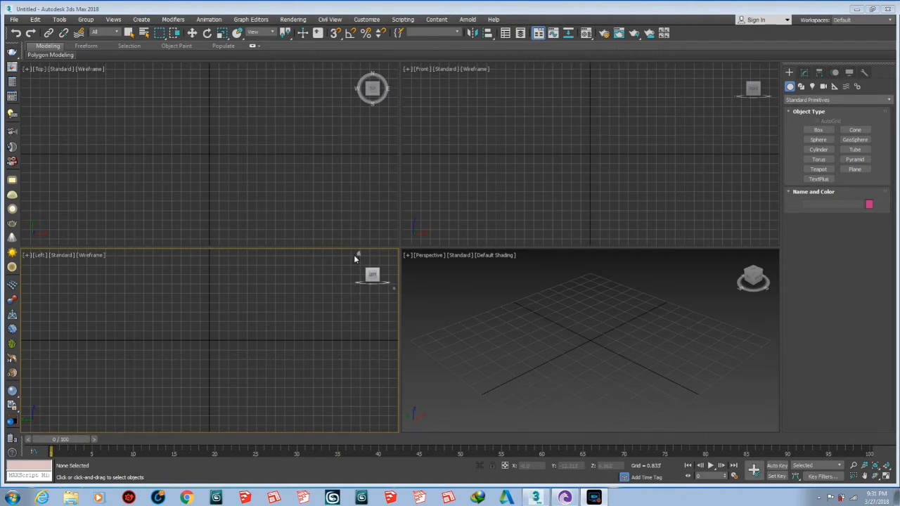
pyautogui.click(497, 305)
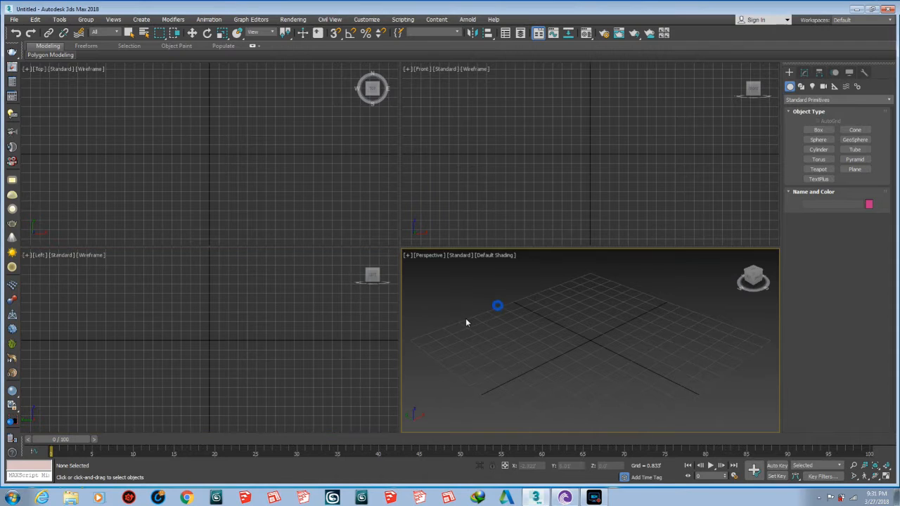
pyautogui.hotkey('alt', 'w')
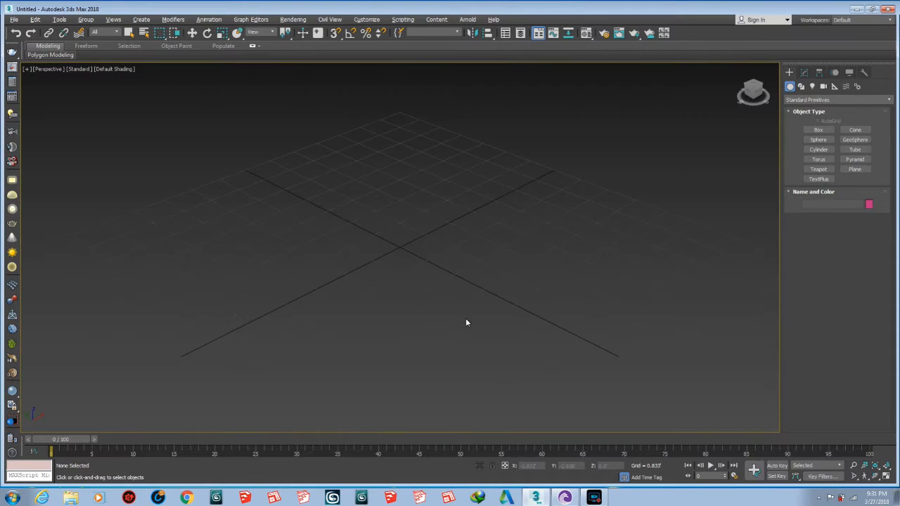
pyautogui.hotkey('alt', 'w')
pyautogui.hotkey('alt', 'w')
# Step: Toggle the safe frame display on and off in the Perspective viewport
pyautogui.hotkey('shift', 'f')
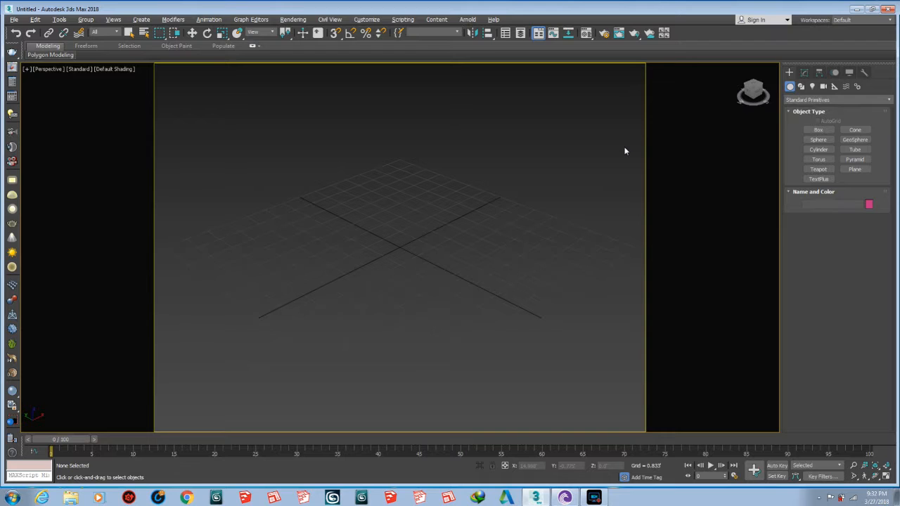
pyautogui.hotkey('shift', 'f')
pyautogui.hotkey('shift', 'f')
pyautogui.hotkey('shift', 'f')
pyautogui.hotkey('shift', 'f')
pyautogui.hotkey('shift', 'f')
pyautogui.hotkey('shift', 'f')
pyautogui.hotkey('shift', 'f')
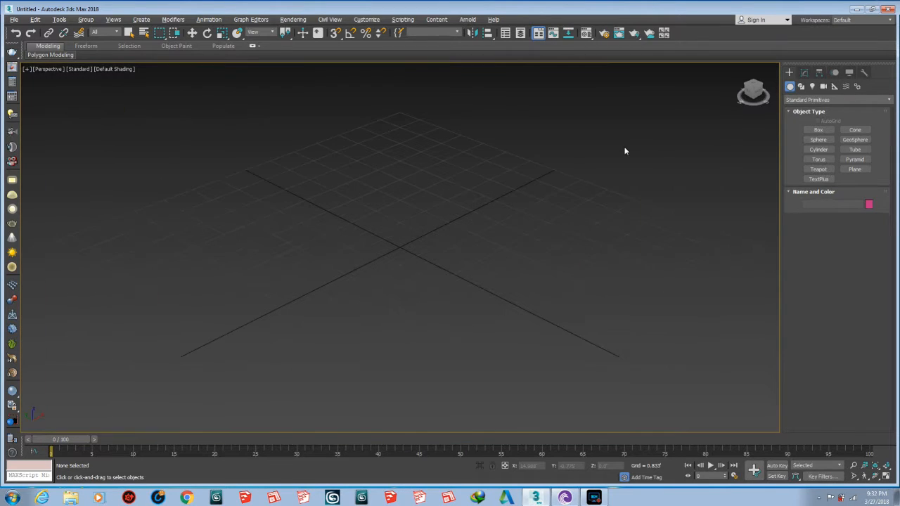
pyautogui.hotkey('shift', 'f')
pyautogui.hotkey('shift', 'f')
pyautogui.hotkey('shift', 'f')
pyautogui.hotkey('shift', 'f')
# Step: Create a box about 1.58' long, 1.88' wide and 3.31' high just behind the grid's centre
pyautogui.click(818, 130)
pyautogui.moveTo(401, 191); pyautogui.dragTo(390, 244)
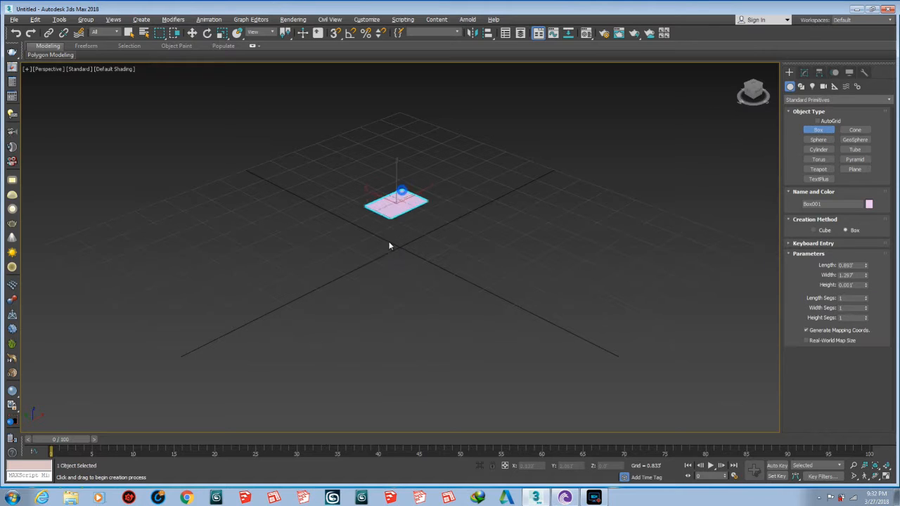
pyautogui.click(408, 109)
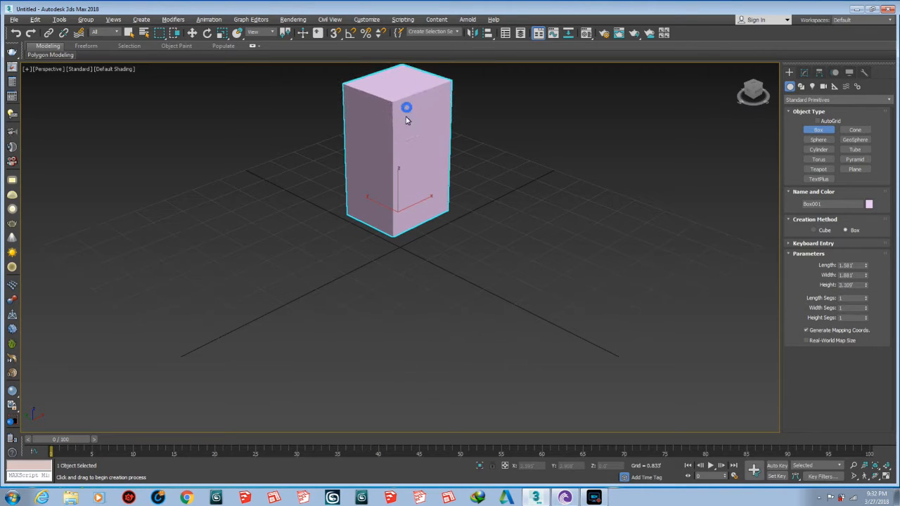
pyautogui.scroll(5, 420, 181)
pyautogui.hotkey('alt', 'z')
pyautogui.moveTo(421, 175); pyautogui.dragTo(419, 277)
# Step: Create a sphere of about 1.3' radius beside the box and move it farther away across the ground plane
pyautogui.click(818, 139)
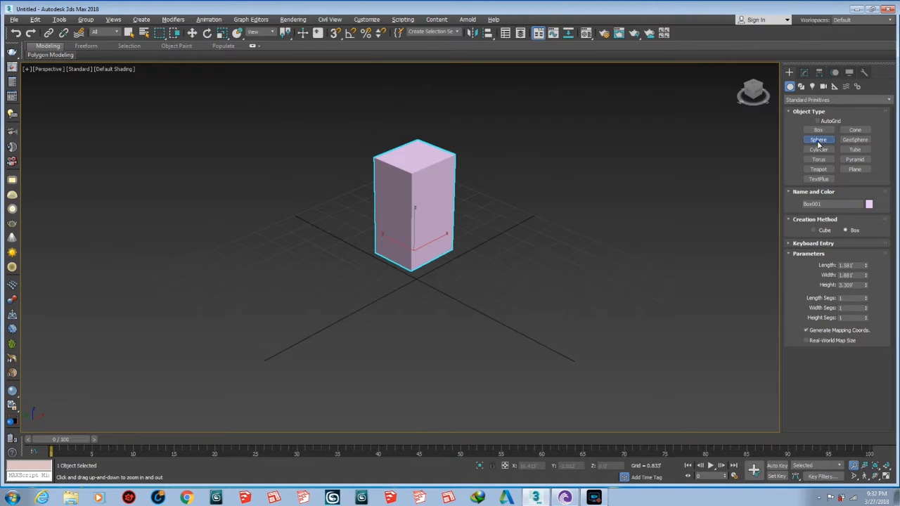
pyautogui.moveTo(490, 249); pyautogui.dragTo(491, 276)
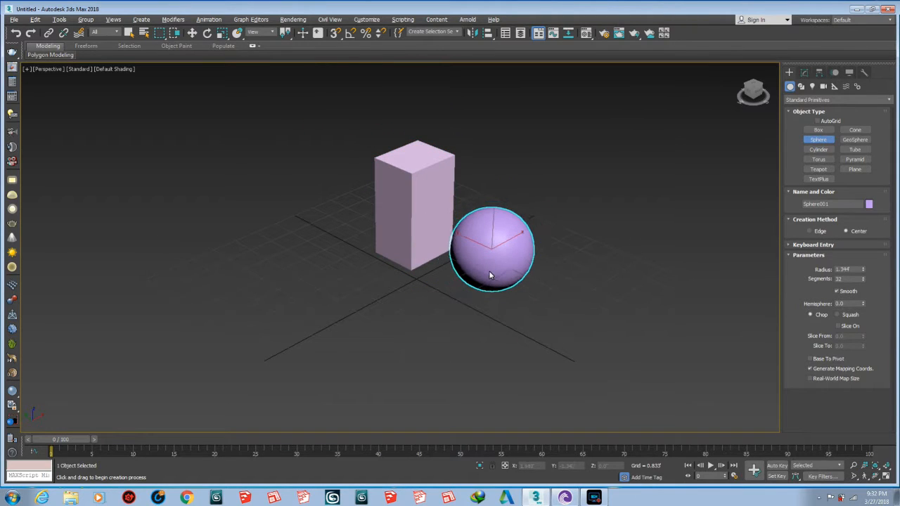
pyautogui.press('w')
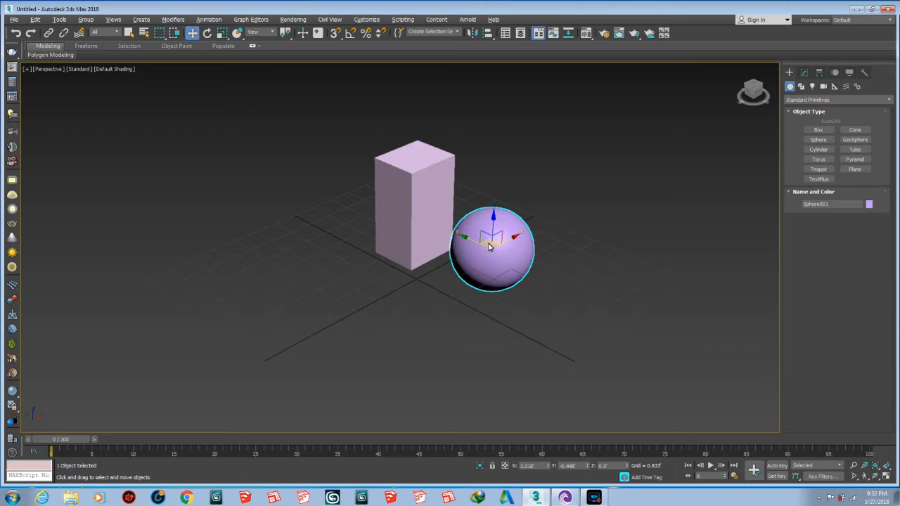
pyautogui.moveTo(497, 245); pyautogui.dragTo(585, 210)
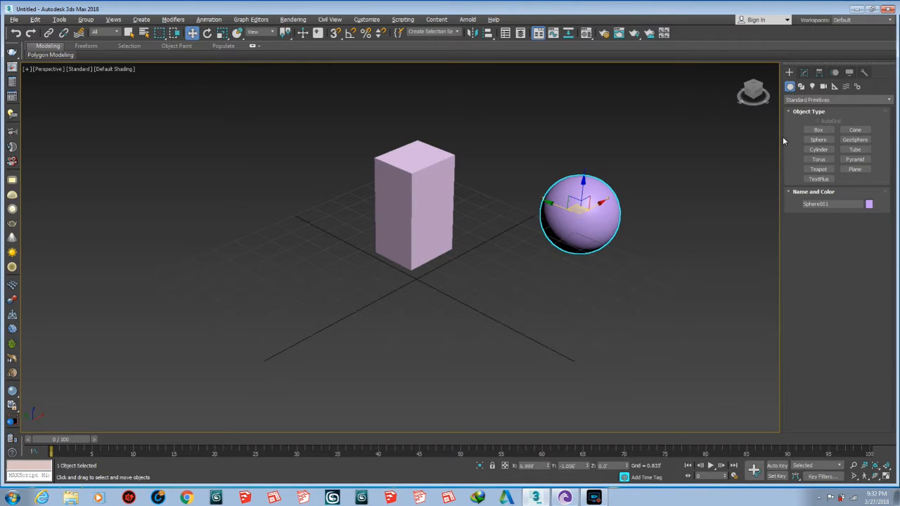
# Step: Create a GeoSphere of about 2.4' radius and a Tube with radii about 1.92' and 1.36' and height about 0.33' around the box
pyautogui.click(852, 139)
pyautogui.moveTo(259, 309); pyautogui.dragTo(261, 354)
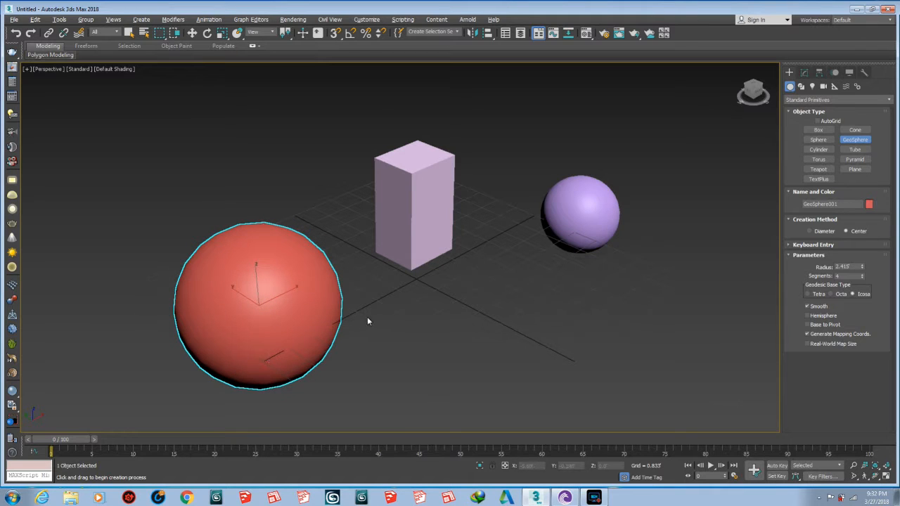
pyautogui.click(855, 150)
pyautogui.moveTo(485, 299); pyautogui.dragTo(503, 337)
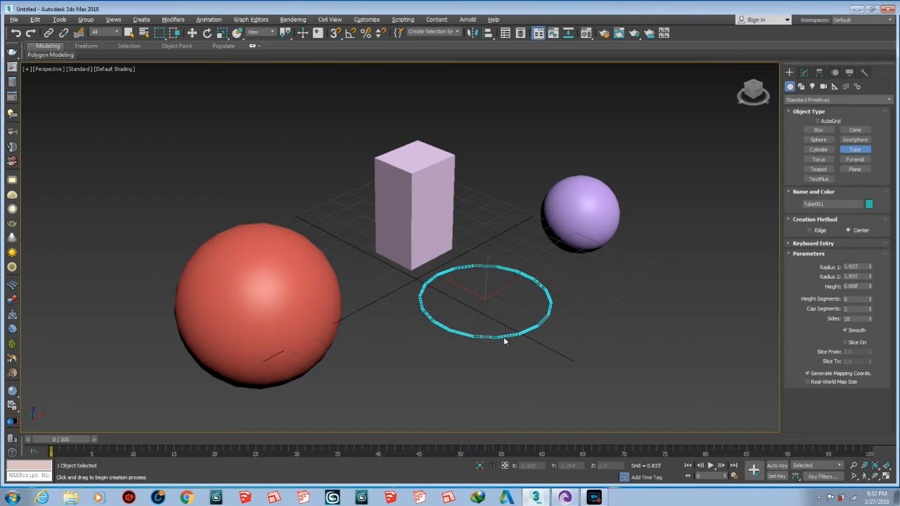
pyautogui.click(502, 328)
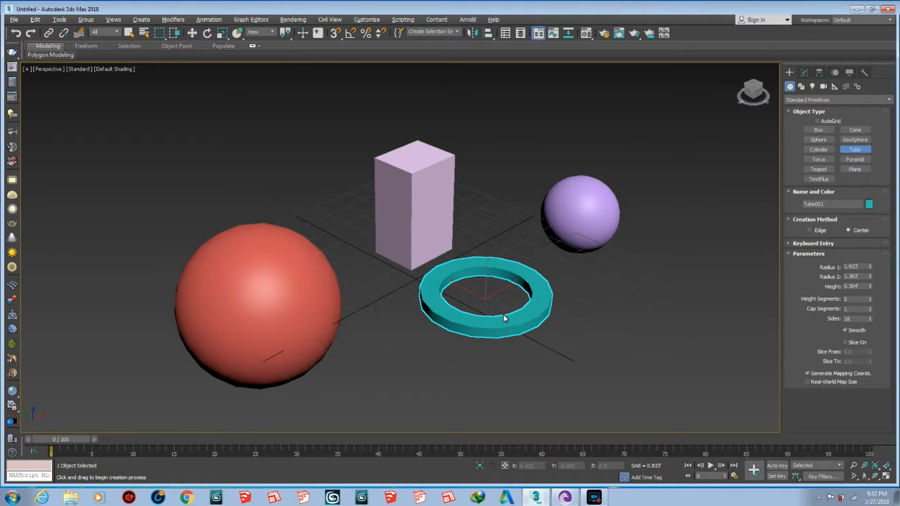
pyautogui.click(503, 315)
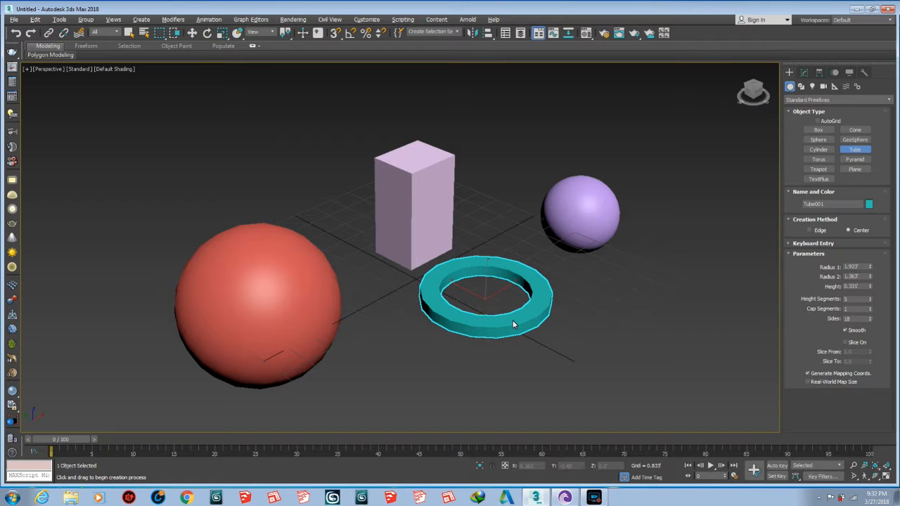
# Step: Create a V-Ray plane light about 7.3' in half-length and 2.6' in half-width across the objects
pyautogui.keyDown('alt'); pyautogui.moveTo(491, 262); pyautogui.dragTo(491, 270, button='middle'); pyautogui.keyUp('alt')
pyautogui.hotkey('alt', 'z')
pyautogui.moveTo(487, 263); pyautogui.dragTo(490, 305)
pyautogui.rightClick(488, 258)
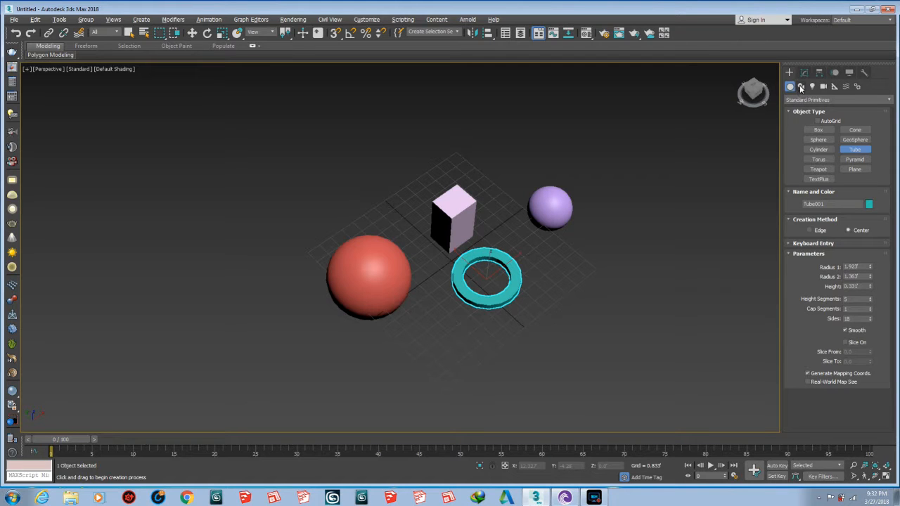
pyautogui.click(813, 86)
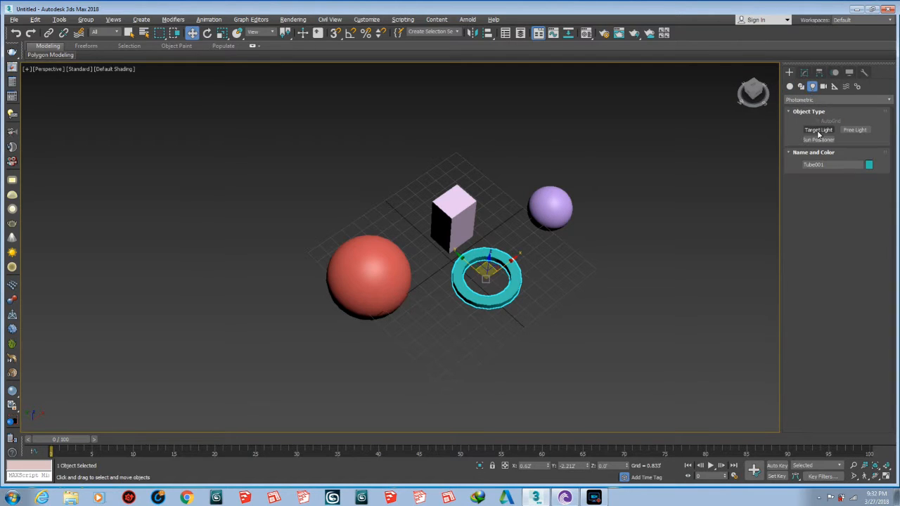
pyautogui.click(812, 100)
pyautogui.click(808, 125)
pyautogui.click(819, 130)
pyautogui.moveTo(487, 229); pyautogui.dragTo(397, 389)
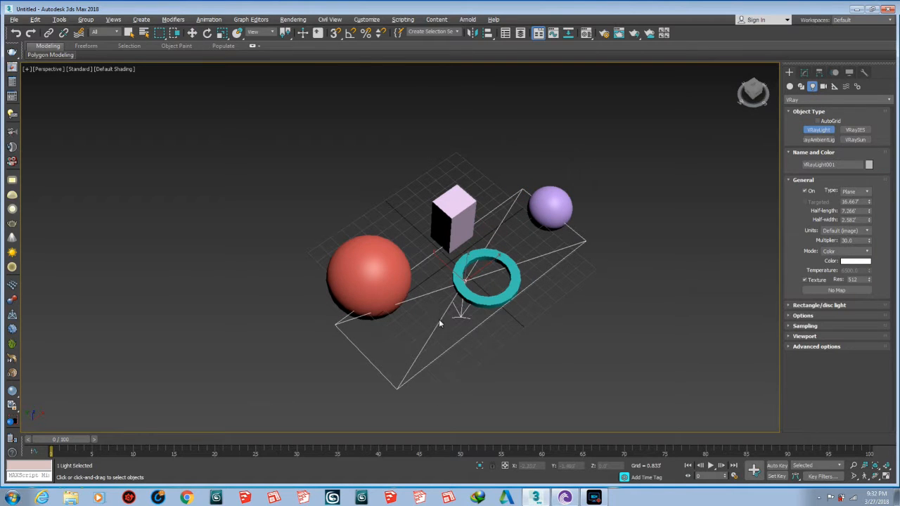
# Step: Raise the V-Ray light vertically until it sits well above the objects
pyautogui.keyDown('alt'); pyautogui.moveTo(439, 322); pyautogui.dragTo(444, 292, button='middle'); pyautogui.keyUp('alt')
pyautogui.rightClick(463, 274)
pyautogui.click(458, 240)
pyautogui.click(467, 247)
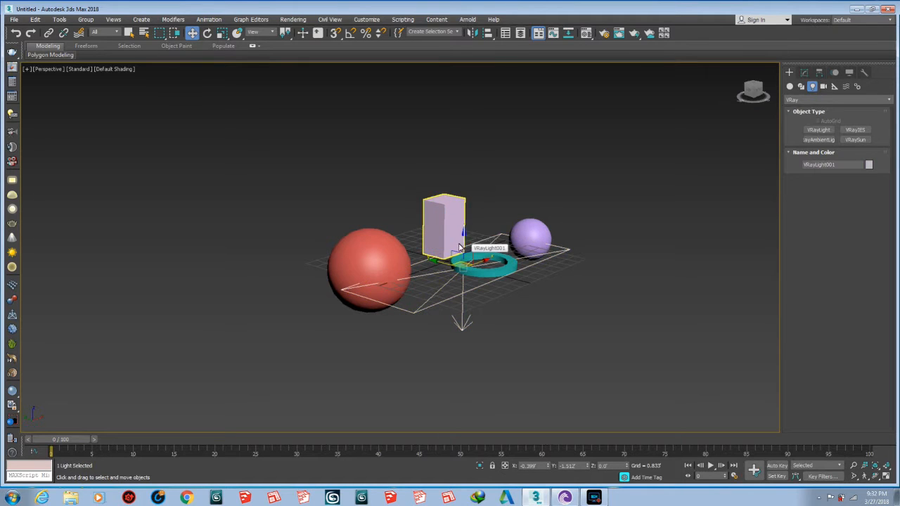
pyautogui.moveTo(468, 246); pyautogui.dragTo(471, 89)
# Step: Toggle the viewport between scene lights and default lighting and compare the shading of the objects
pyautogui.hotkey('alt', 'z')
pyautogui.moveTo(476, 309); pyautogui.dragTo(472, 249)
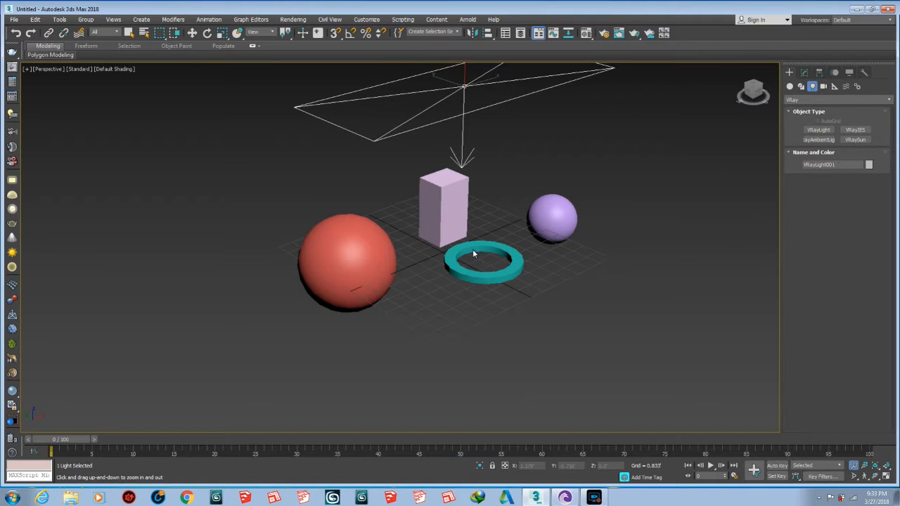
pyautogui.hotkey('ctrl', 'l')
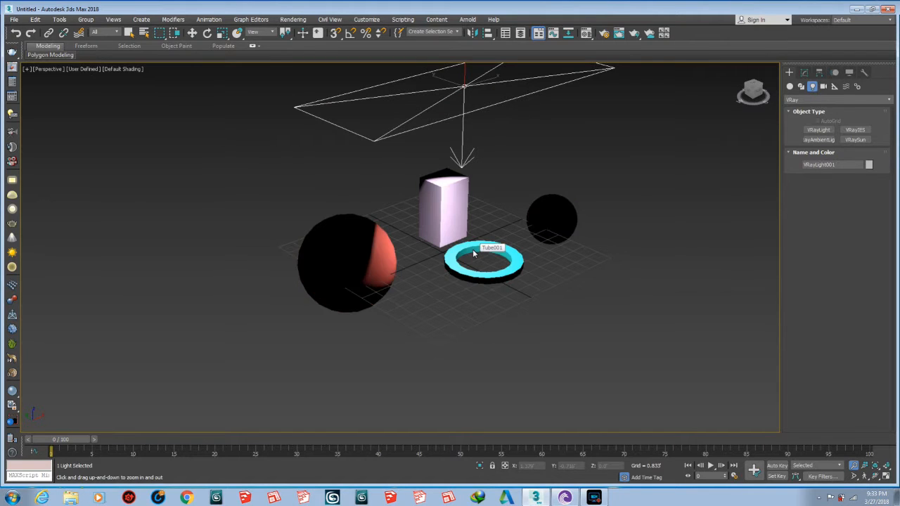
pyautogui.moveTo(457, 236); pyautogui.dragTo(429, 246, button='middle')
pyautogui.moveTo(432, 229)
pyautogui.mouseDown()
pyautogui.moveTo(437, 220)
pyautogui.moveTo(441, 226)
pyautogui.mouseUp()
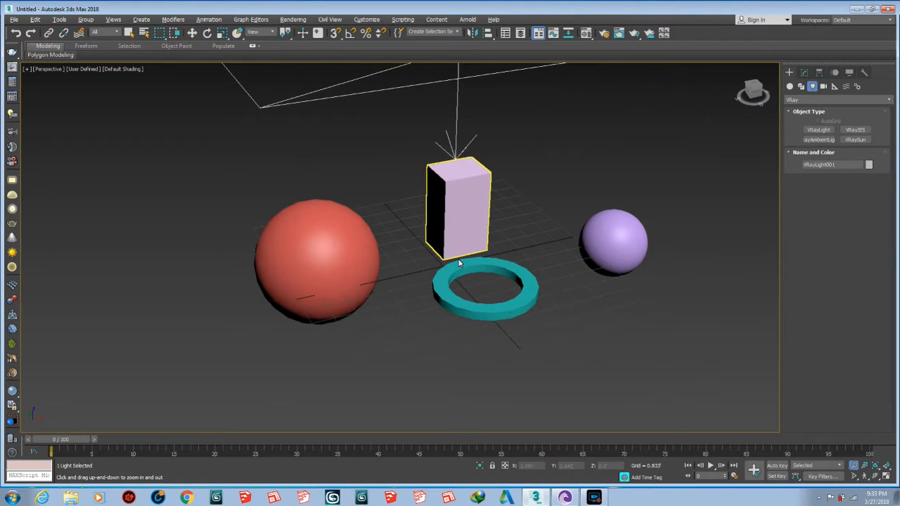
pyautogui.keyDown('alt'); pyautogui.moveTo(549, 336); pyautogui.dragTo(470, 314, button='middle'); pyautogui.keyUp('alt')
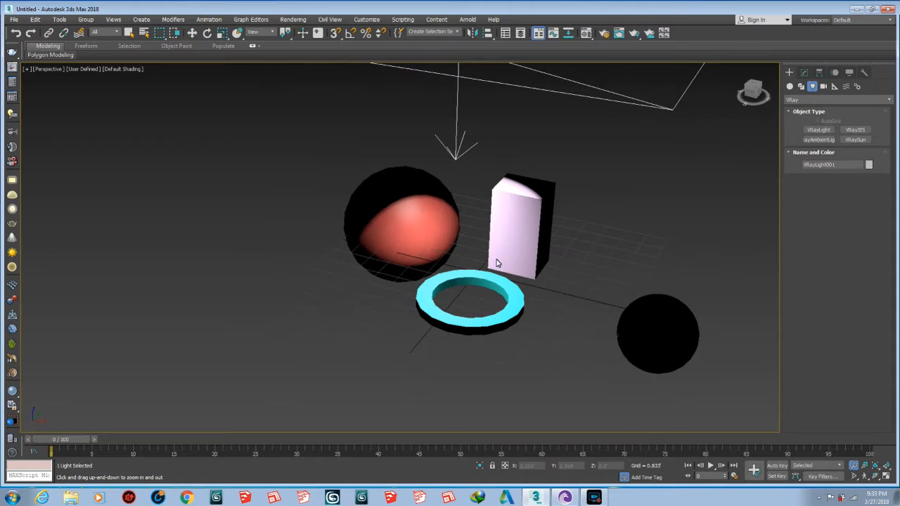
pyautogui.moveTo(497, 263); pyautogui.dragTo(433, 270, button='middle')
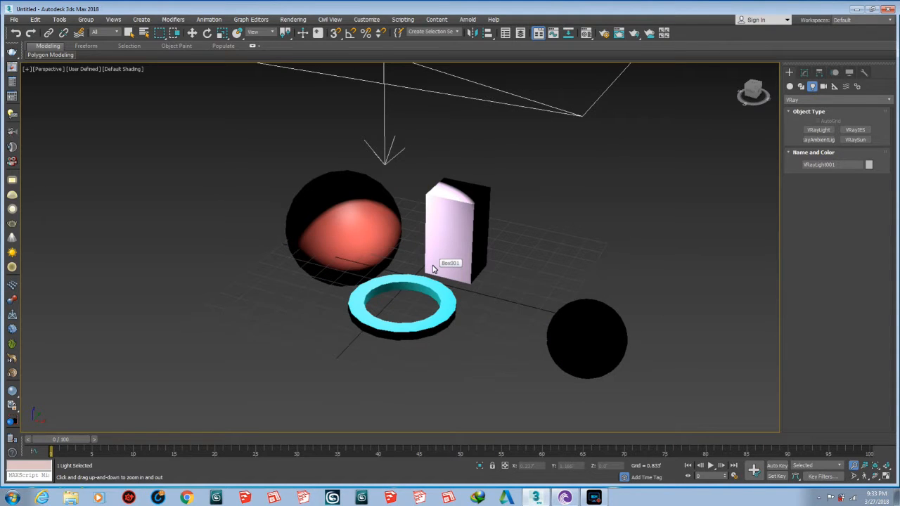
pyautogui.moveTo(417, 195)
pyautogui.keyDown('alt'); pyautogui.mouseDown(button='middle')
pyautogui.moveTo(401, 205)
pyautogui.moveTo(436, 209)
pyautogui.moveTo(423, 210)
pyautogui.mouseUp(button='middle'); pyautogui.keyUp('alt')
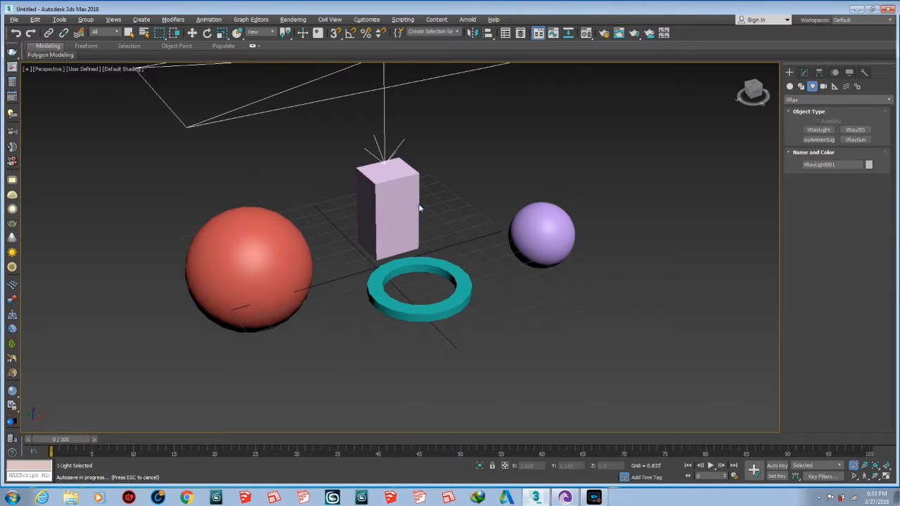
# Step: Create a physical camera from a closer Perspective view, then return the viewport to Perspective
pyautogui.scroll(2, 417, 208)
pyautogui.hotkey('ctrl', 'c')
pyautogui.press('p')
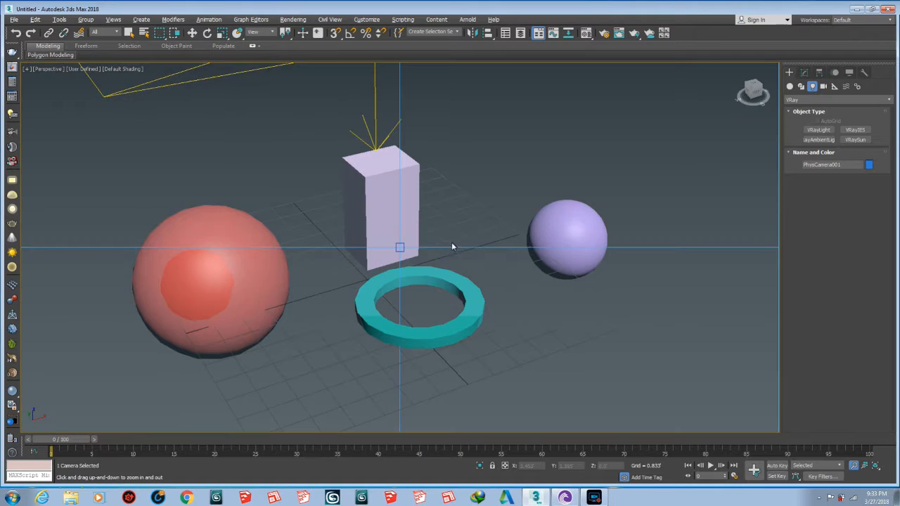
# Step: Create a second physical camera from a different angle on the objects and return the viewport to Perspective
pyautogui.moveTo(453, 246); pyautogui.dragTo(421, 251, button='middle')
pyautogui.scroll(-3, 415, 251)
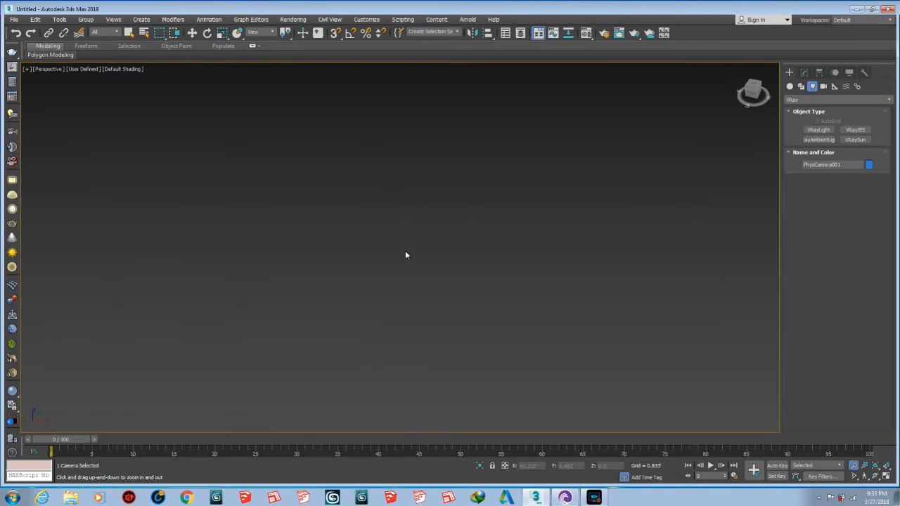
pyautogui.scroll(4, 241, 224)
pyautogui.scroll(3, 285, 235)
pyautogui.press('w')
pyautogui.click(509, 249)
pyautogui.click(384, 181)
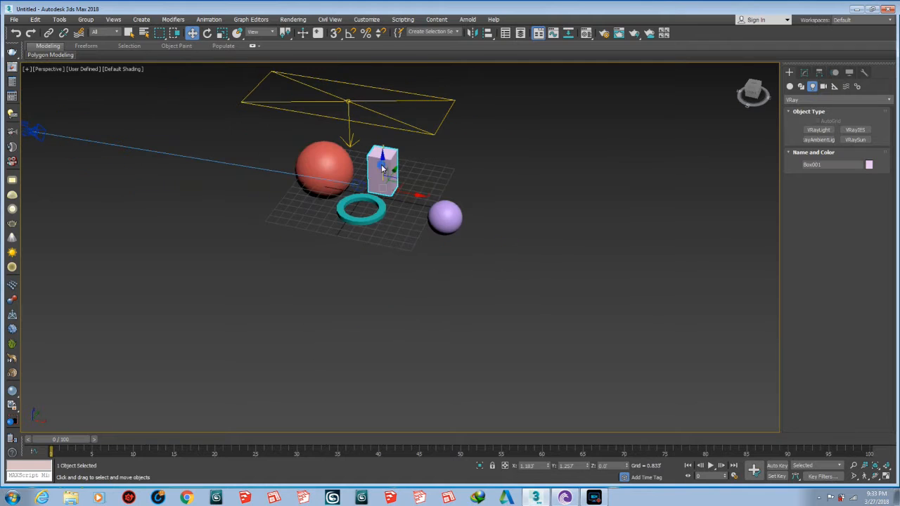
pyautogui.hotkey('alt', 'z')
pyautogui.press('c')
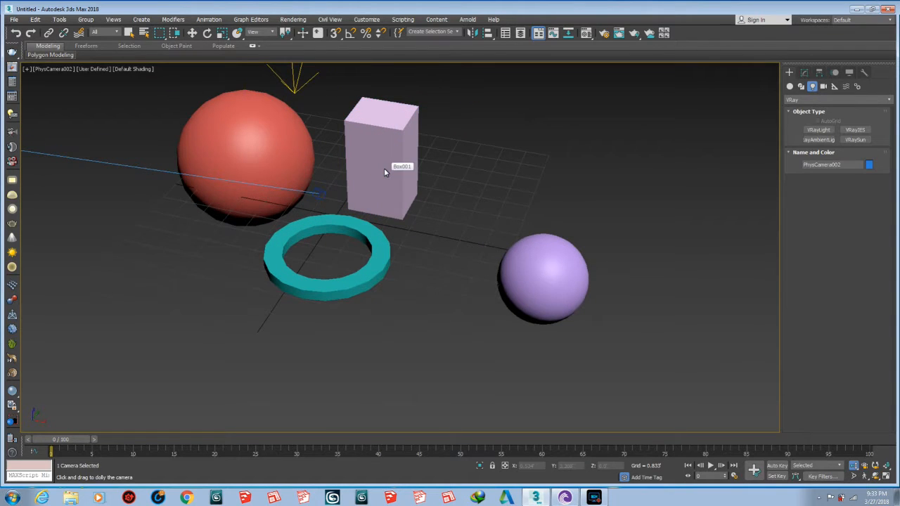
pyautogui.press('p')
# Step: Deselect everything and switch the viewport to the PhysCamera001 view
pyautogui.scroll(-3, 395, 222)
pyautogui.press('w')
pyautogui.click(757, 199)
pyautogui.keyDown('alt'); pyautogui.moveTo(391, 221); pyautogui.dragTo(442, 206, button='middle'); pyautogui.keyUp('alt')
pyautogui.hotkey('alt', 'z')
pyautogui.scroll(4, 386, 202)
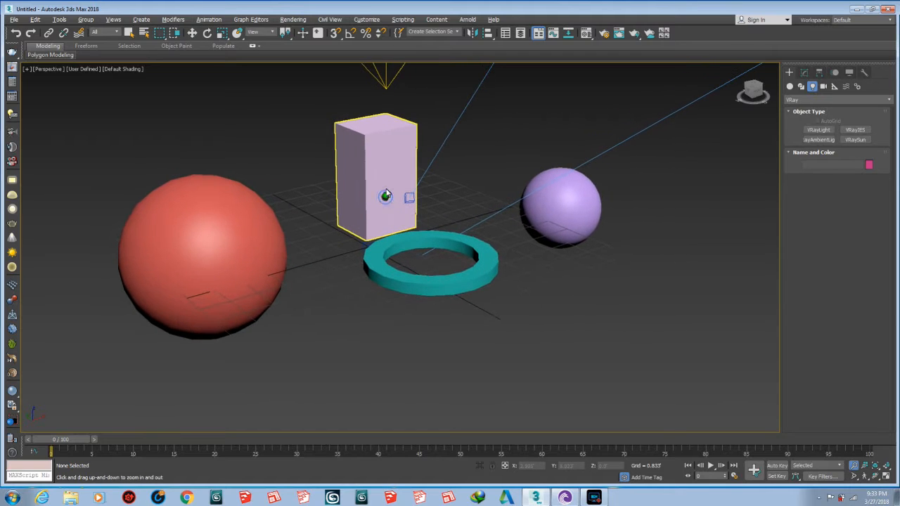
pyautogui.press('c')
pyautogui.click(420, 182)
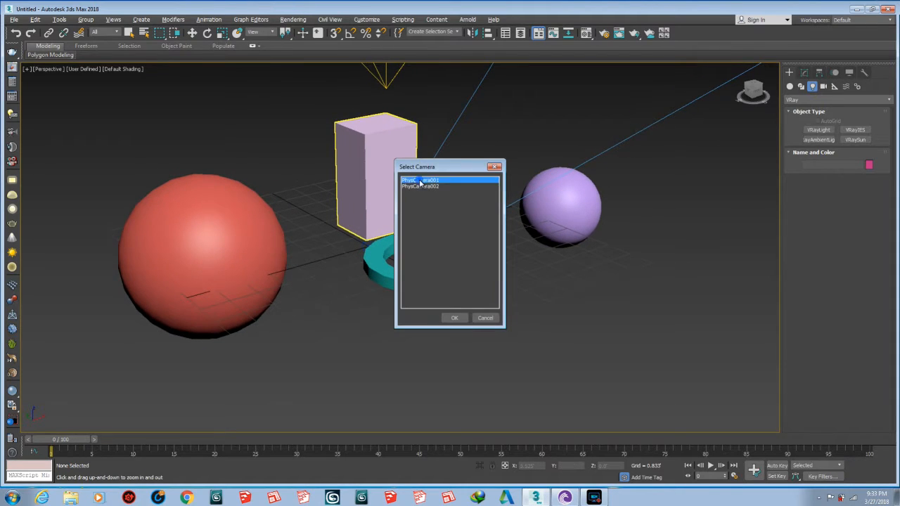
pyautogui.doubleClick(420, 182)
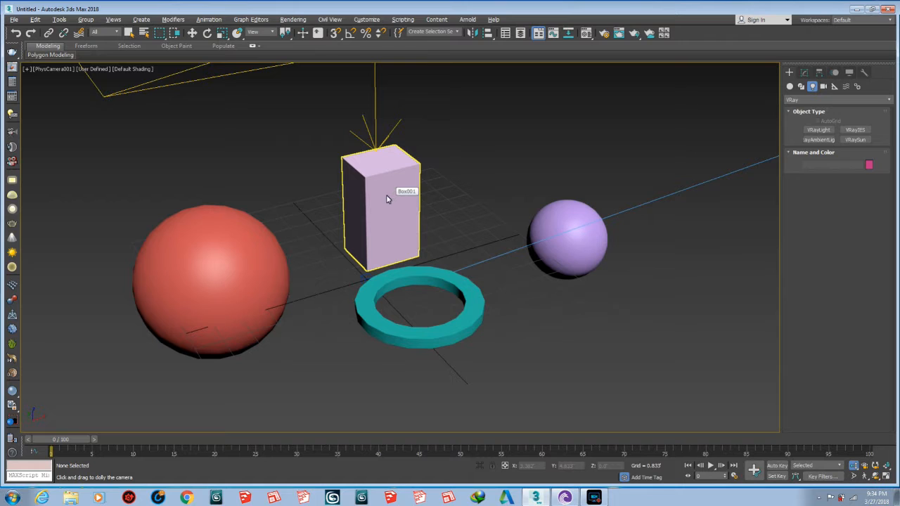
# Step: Bring up Select From Scene, centre the dialog, and filter its object list to show only cameras
pyautogui.press('h')
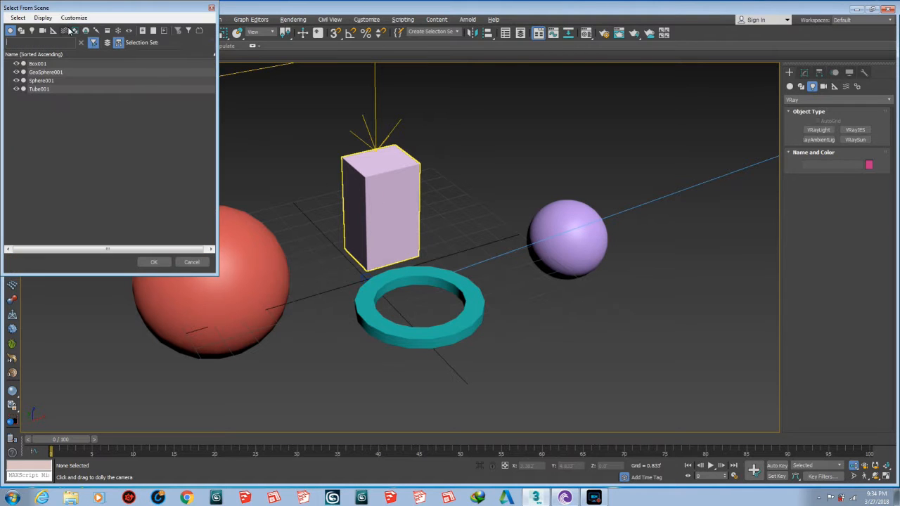
pyautogui.moveTo(67, 8); pyautogui.dragTo(380, 109)
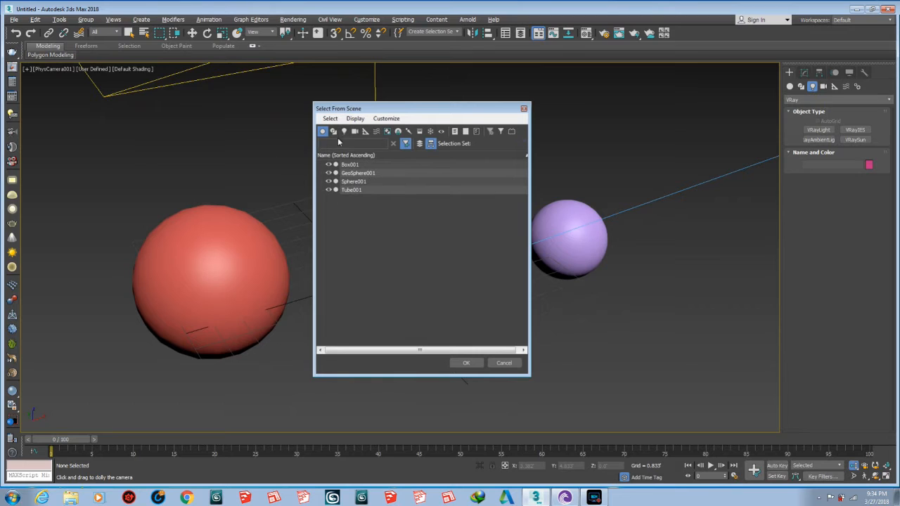
pyautogui.click(344, 131)
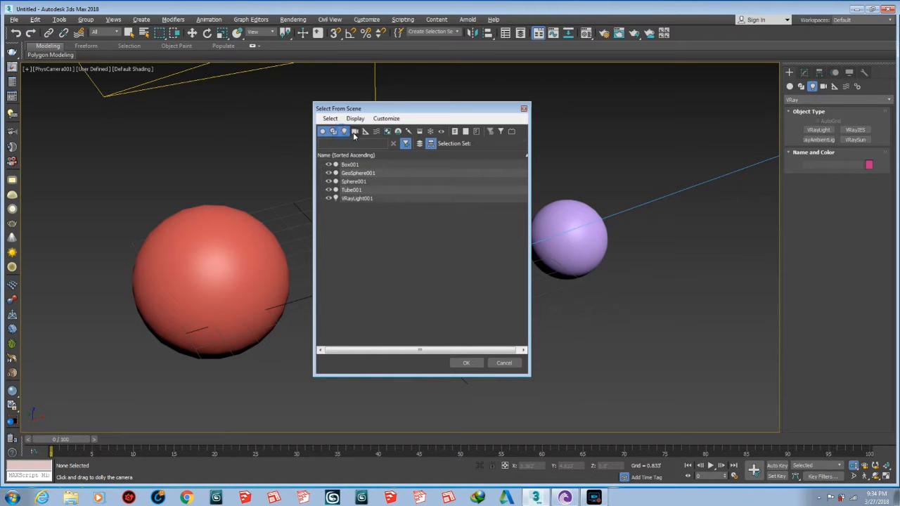
pyautogui.click(354, 132)
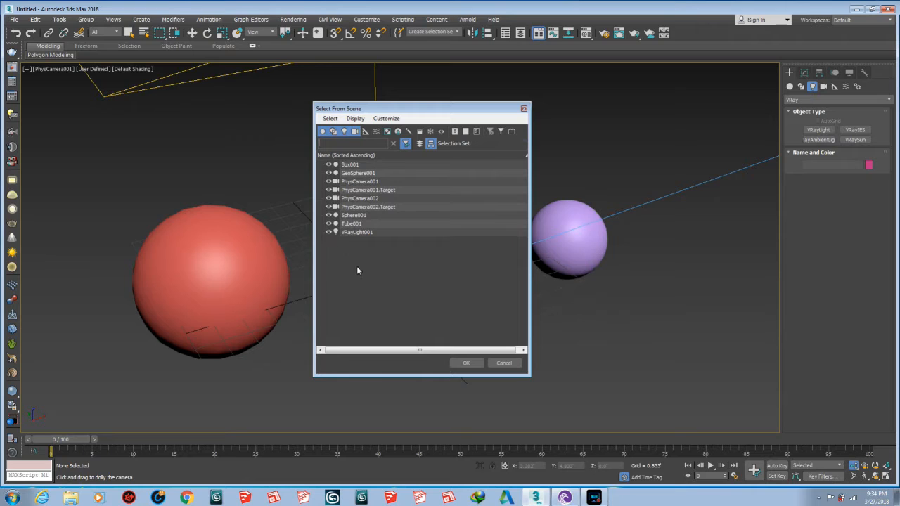
pyautogui.click(344, 132)
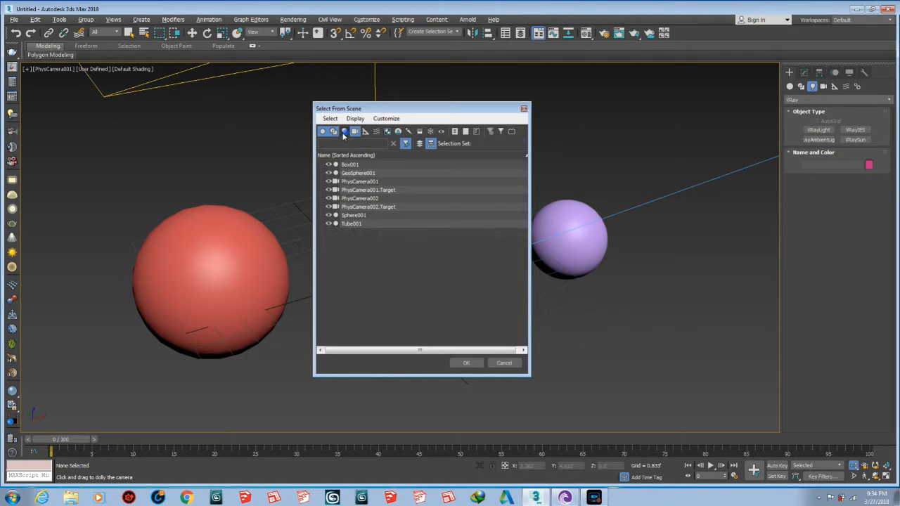
pyautogui.click(333, 132)
pyautogui.click(322, 135)
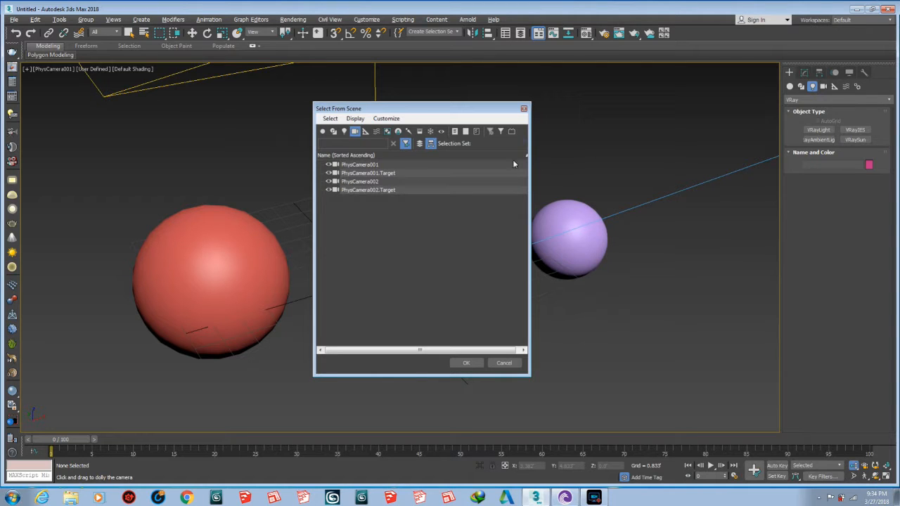
# Step: Select PhysCamera002 by name and switch the viewport to that camera's view
pyautogui.click(357, 181)
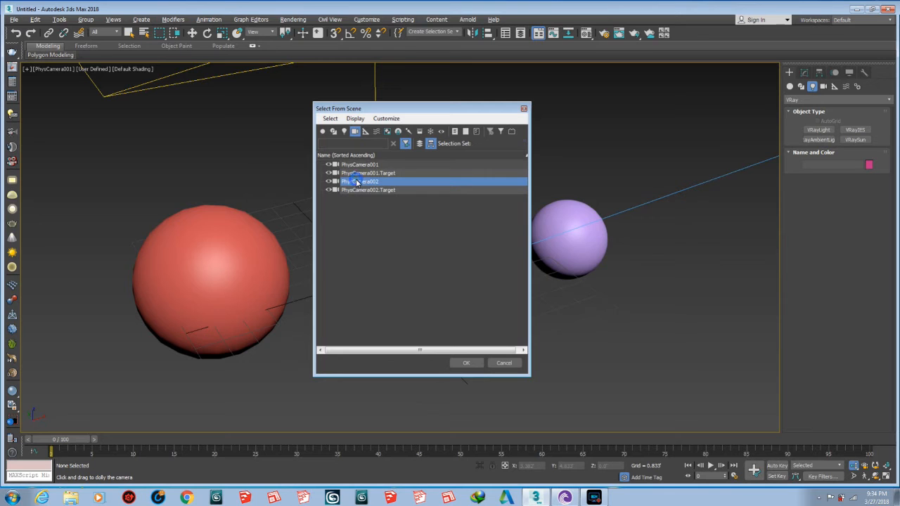
pyautogui.click(466, 362)
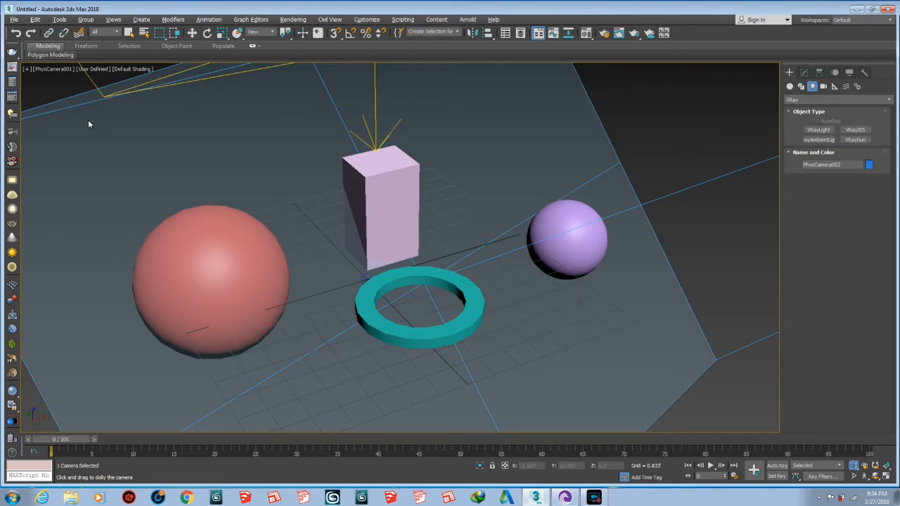
pyautogui.press('w')
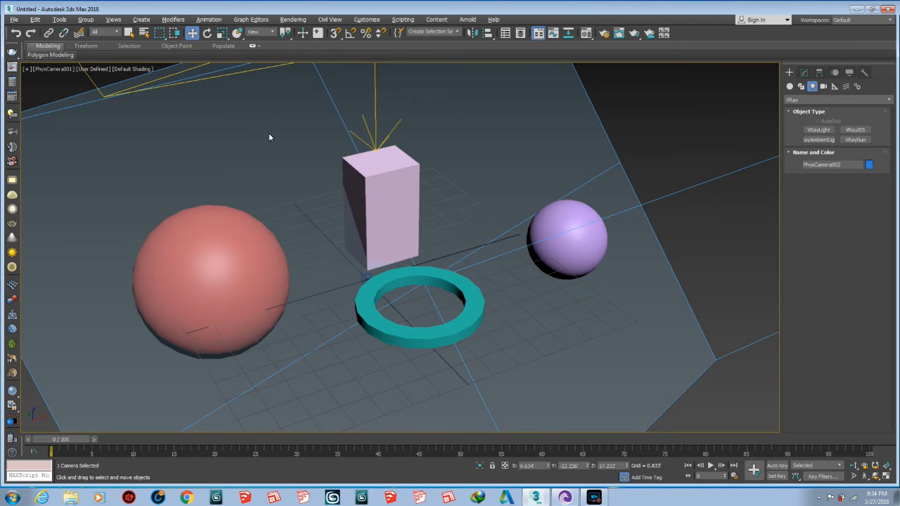
pyautogui.press('c')
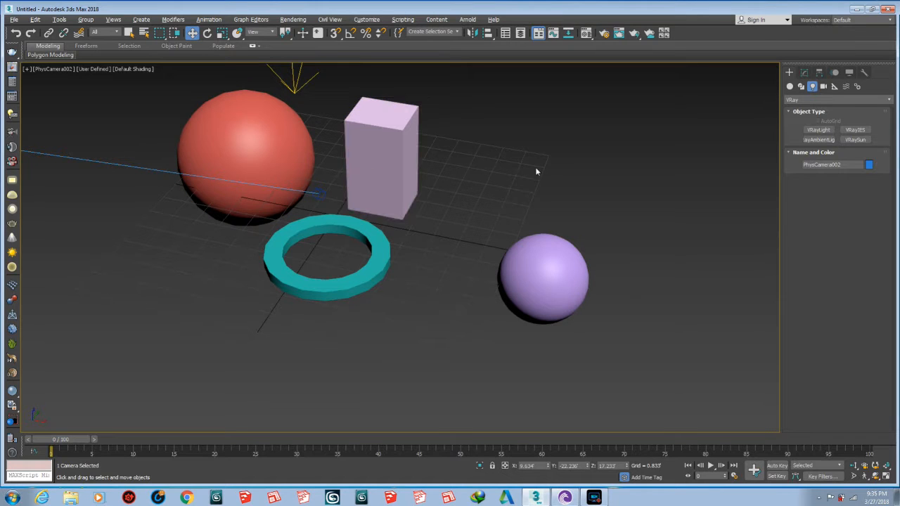
# Step: Examine the selected physical camera's parameters, from the basic and lens settings through to exposure
pyautogui.press('1')
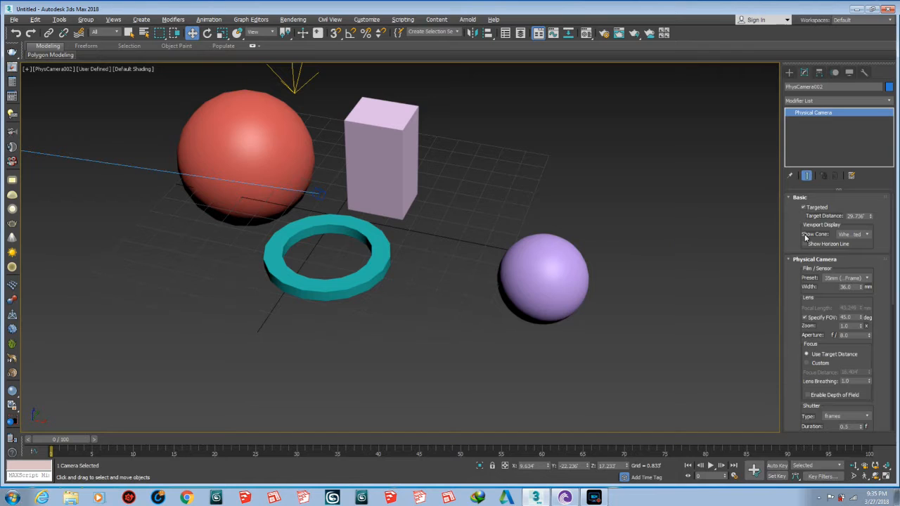
pyautogui.scroll(-2, 799, 231)
pyautogui.scroll(1, 799, 223)
pyautogui.scroll(-1, 801, 225)
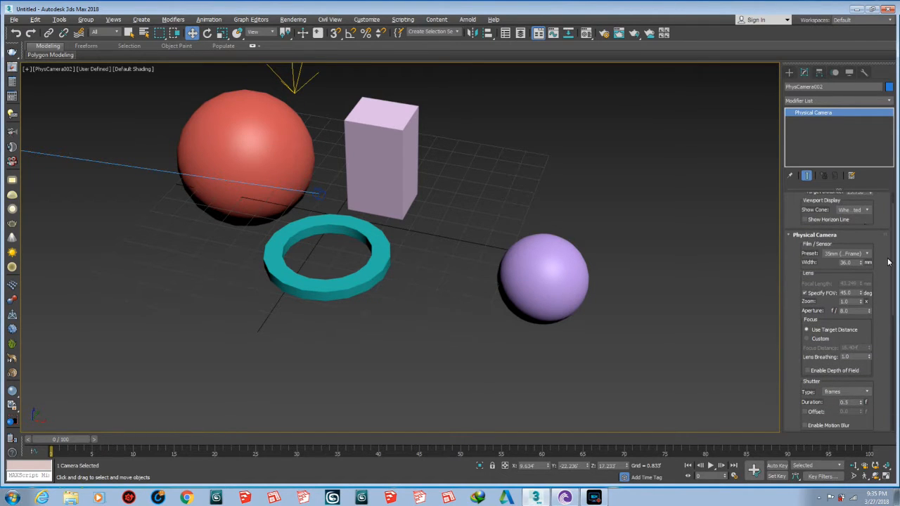
pyautogui.scroll(-3, 889, 262)
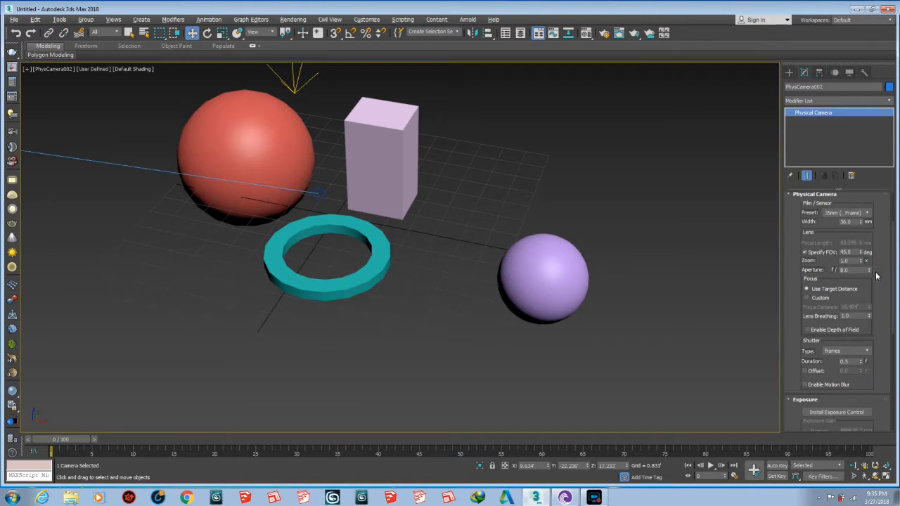
pyautogui.moveTo(877, 263); pyautogui.dragTo(878, 203)
pyautogui.scroll(-7, 879, 281)
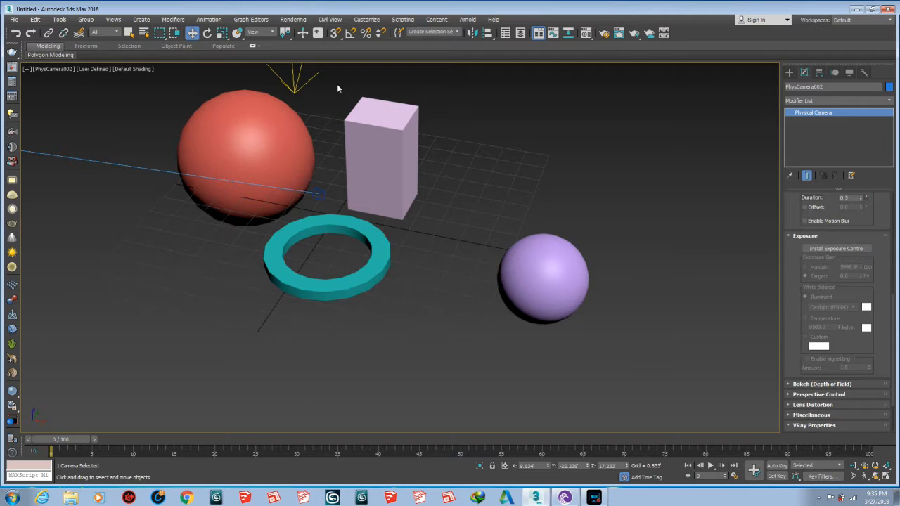
# Step: Return the viewport to Perspective and raise the V-Ray light above the objects to a Z of about 17.6'
pyautogui.press('p')
pyautogui.scroll(-5, 331, 86)
pyautogui.moveTo(331, 87); pyautogui.dragTo(363, 168, button='middle')
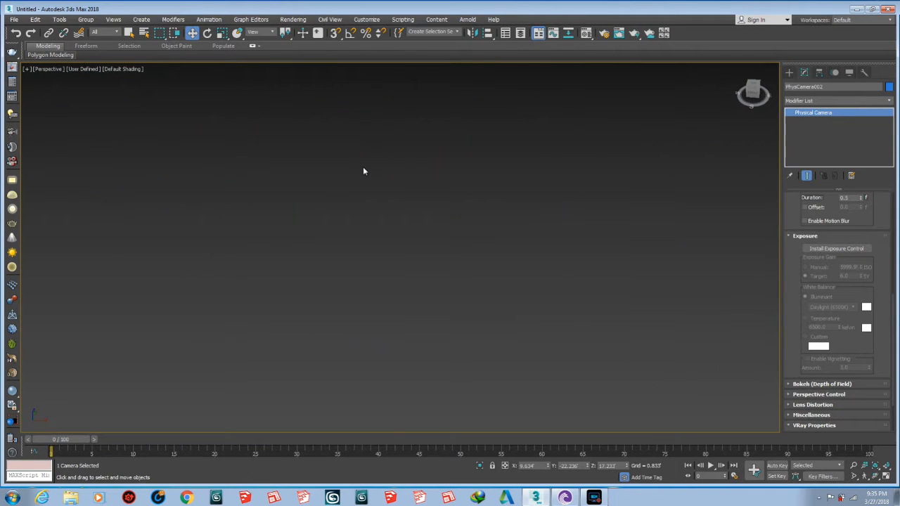
pyautogui.scroll(-5, 294, 207)
pyautogui.scroll(5, 485, 235)
pyautogui.moveTo(352, 314); pyautogui.dragTo(407, 265, button='middle')
pyautogui.scroll(5, 407, 266)
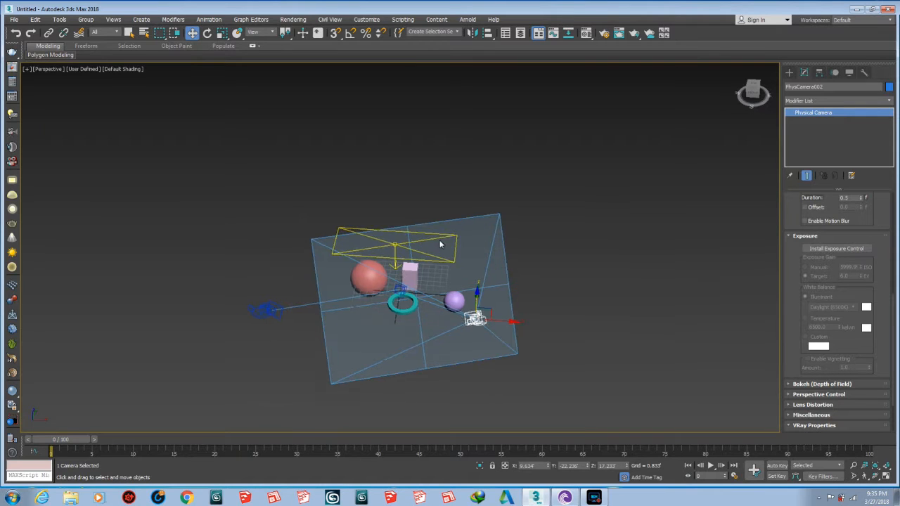
pyautogui.click(383, 204)
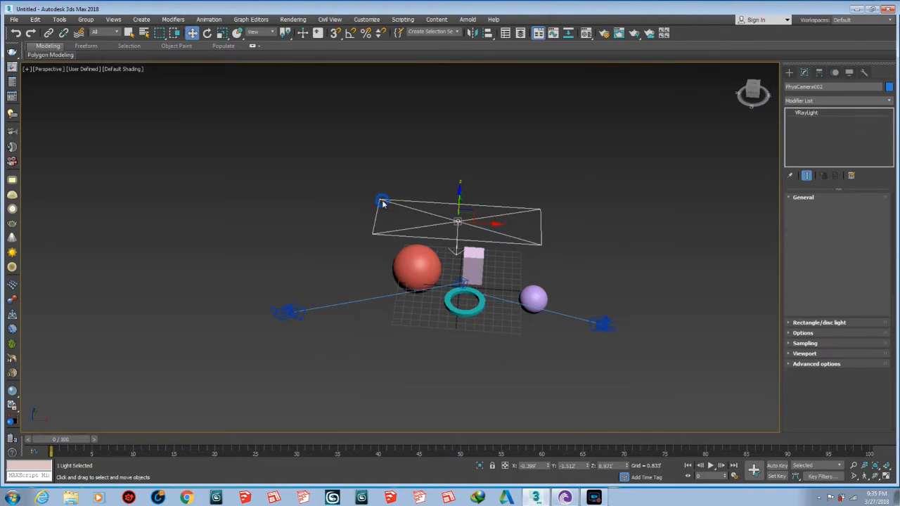
pyautogui.moveTo(459, 199); pyautogui.dragTo(488, 74)
# Step: Switch the viewport to the PhysCamera002 view and deselect the light
pyautogui.scroll(2, 476, 132)
pyautogui.press('c')
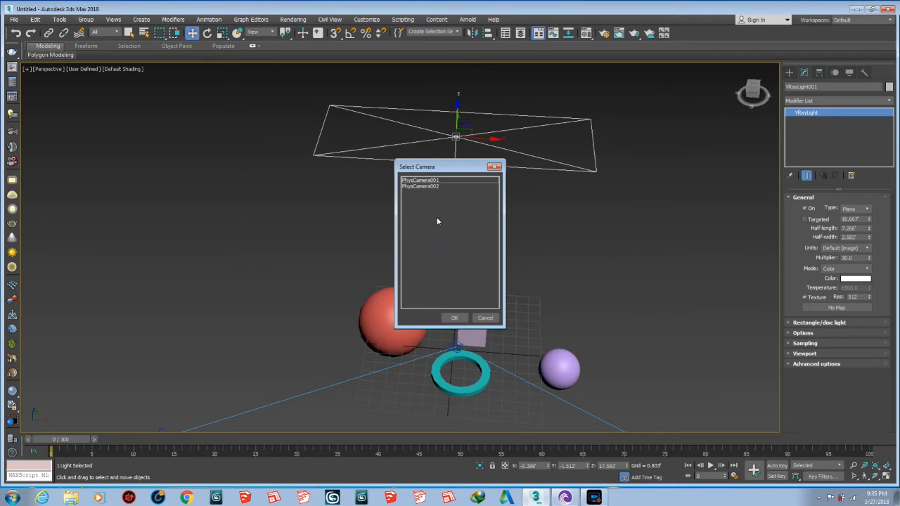
pyautogui.doubleClick(441, 185)
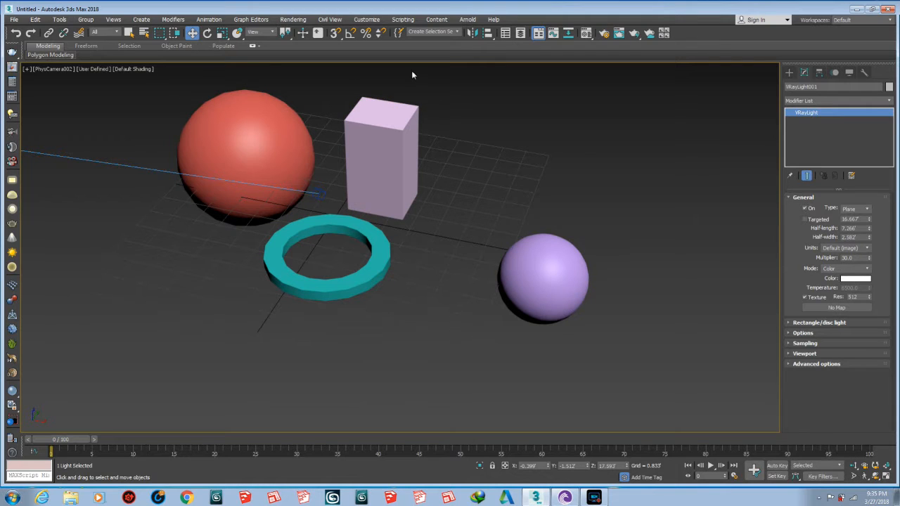
pyautogui.click(258, 76)
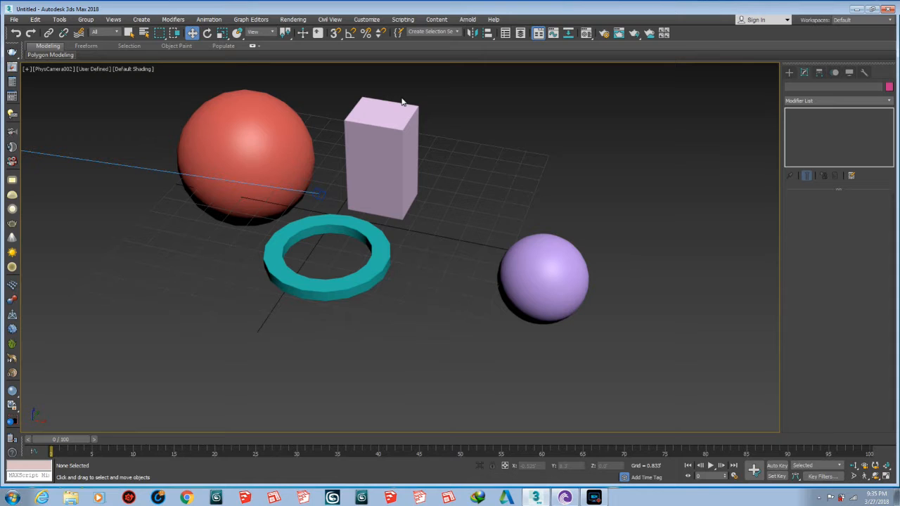
# Step: Filter the Select From Scene list to lights only and select VRayLight001 by name
pyautogui.press('h')
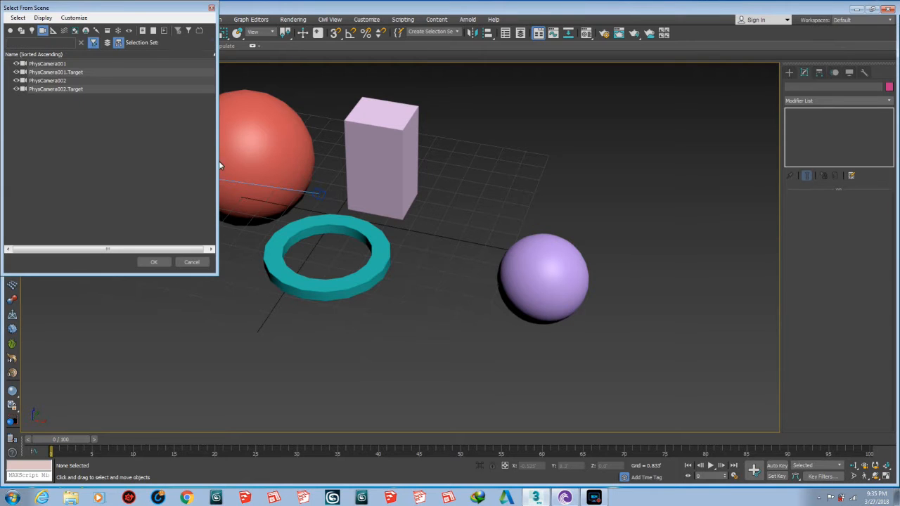
pyautogui.moveTo(88, 8); pyautogui.dragTo(230, 50)
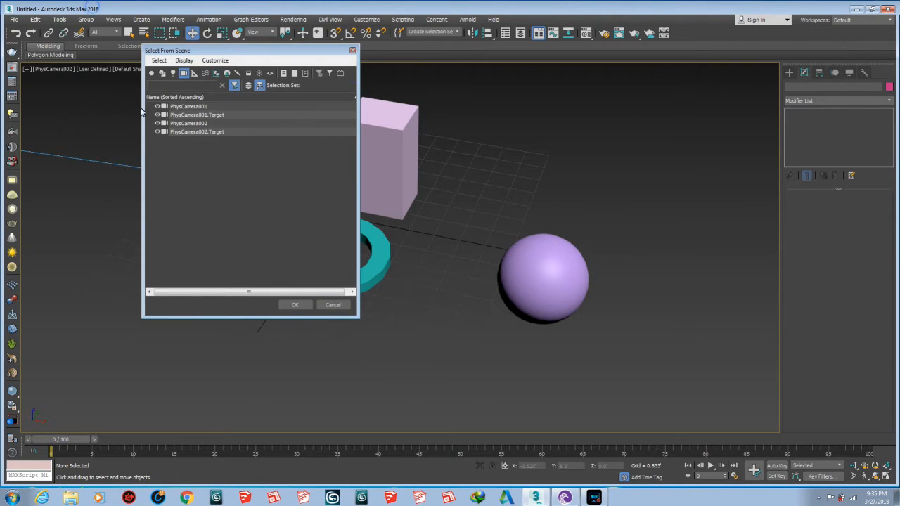
pyautogui.click(183, 73)
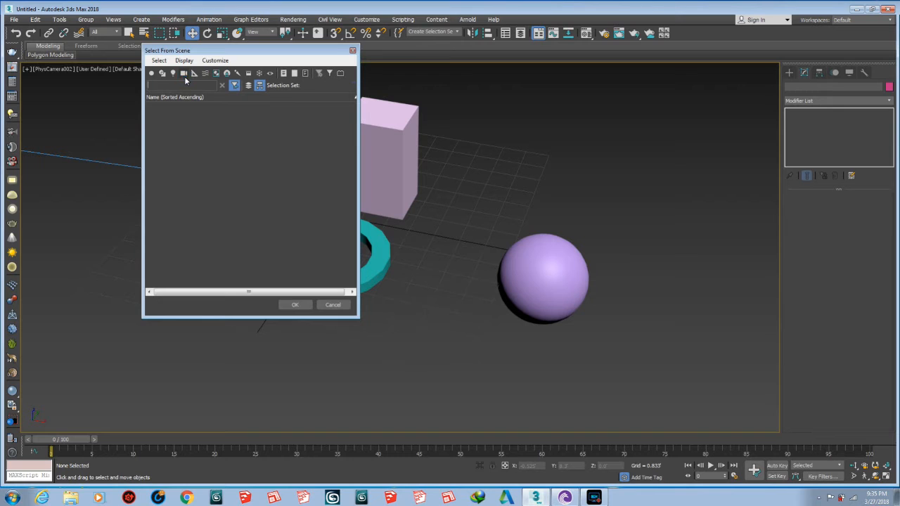
pyautogui.click(173, 73)
pyautogui.click(178, 109)
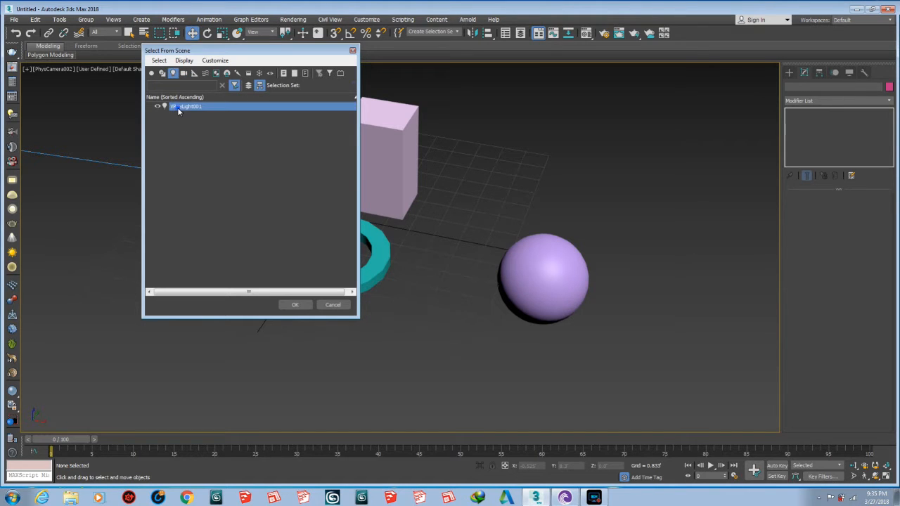
pyautogui.doubleClick(179, 109)
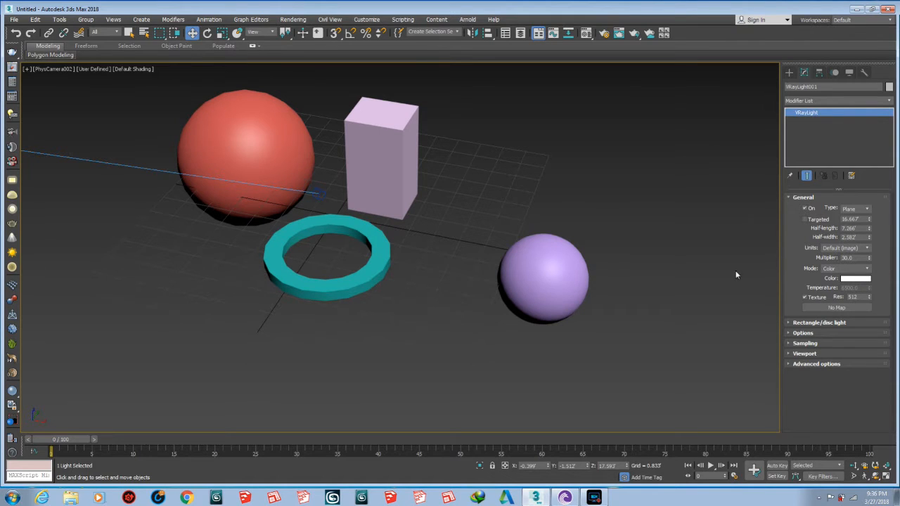
# Step: Dolly PhysCamera002 closer and set the V-Ray light's colour to green with Red 18, Green 255, Blue 96
pyautogui.hotkey('alt', 'z')
pyautogui.moveTo(374, 200); pyautogui.dragTo(375, 186)
pyautogui.click(863, 279)
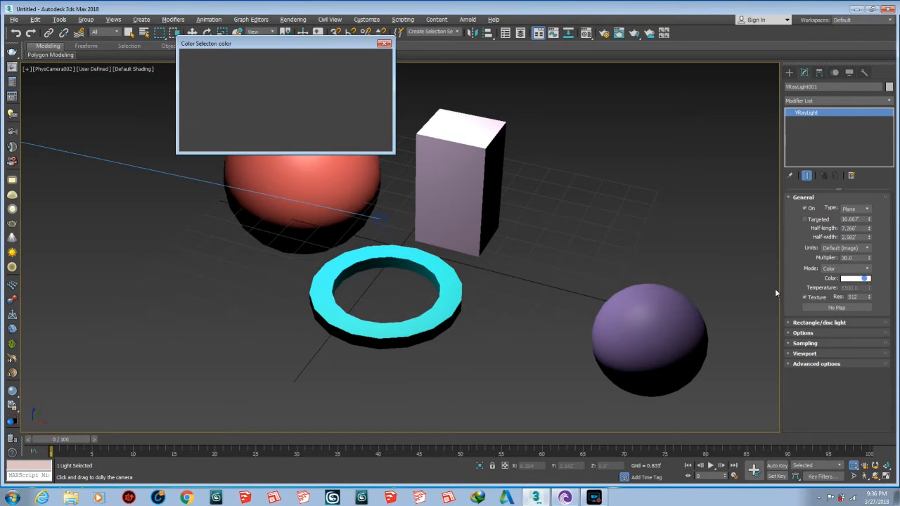
pyautogui.click(262, 69)
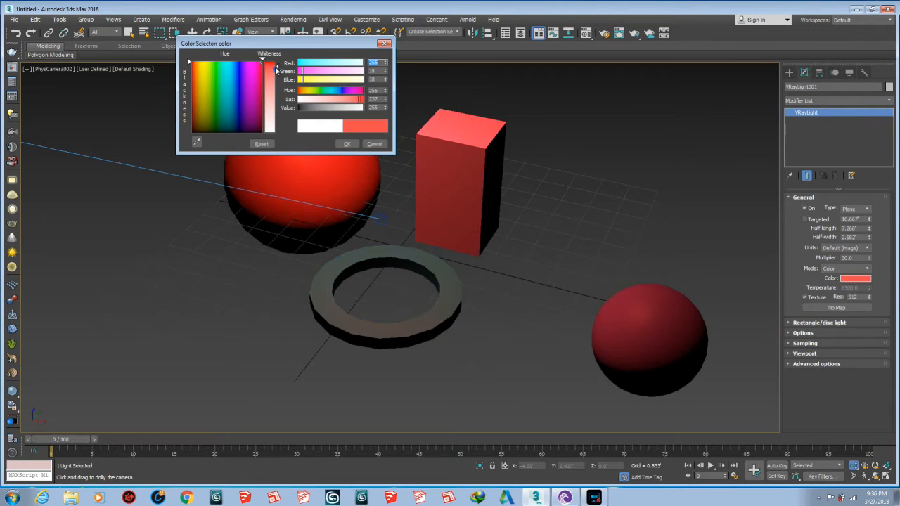
pyautogui.moveTo(231, 83); pyautogui.dragTo(213, 71)
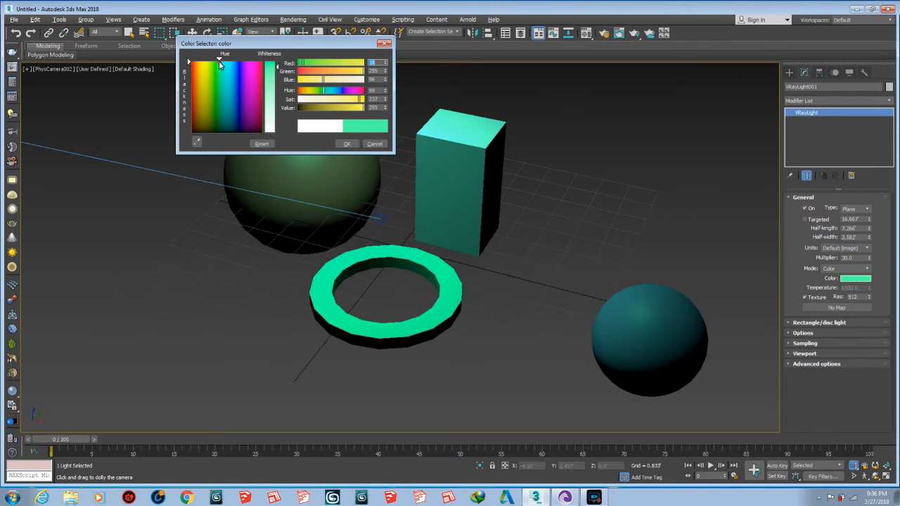
pyautogui.click(346, 143)
pyautogui.press('w')
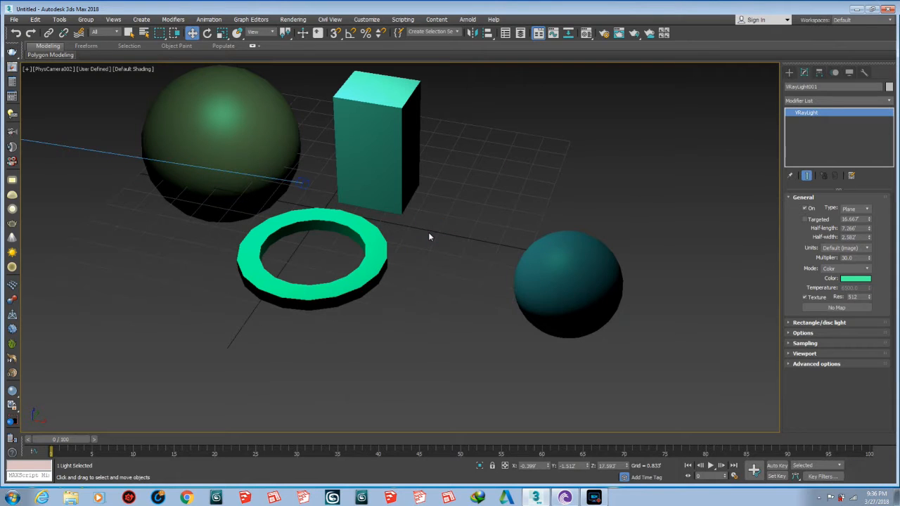
# Step: Return the viewport to Perspective with a closer, angled view of the green-lit primitives
pyautogui.press('p')
pyautogui.scroll(-6, 425, 239)
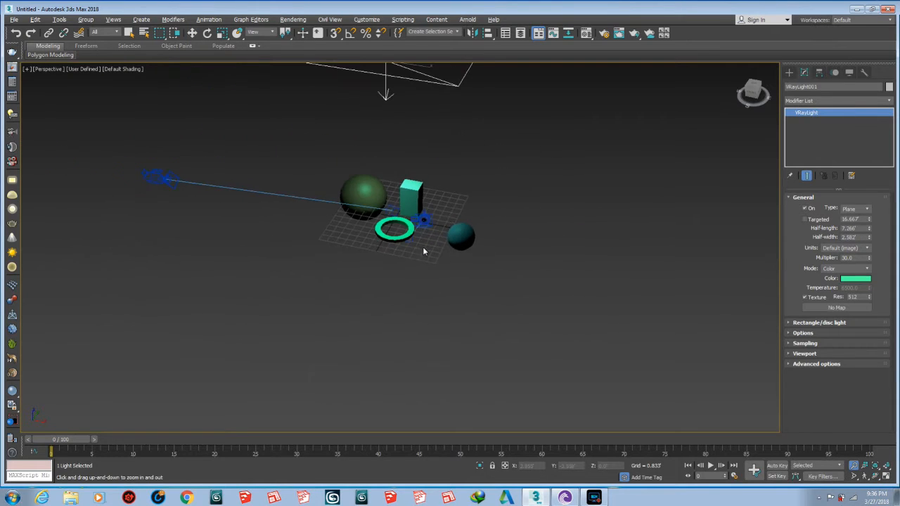
pyautogui.keyDown('alt'); pyautogui.moveTo(419, 210); pyautogui.dragTo(402, 283, button='middle'); pyautogui.keyUp('alt')
pyautogui.scroll(4, 401, 283)
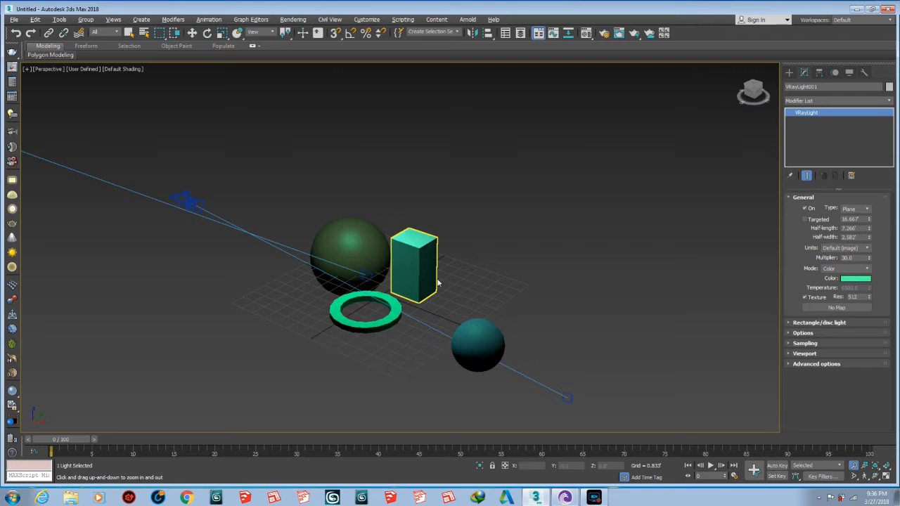
pyautogui.click(365, 259)
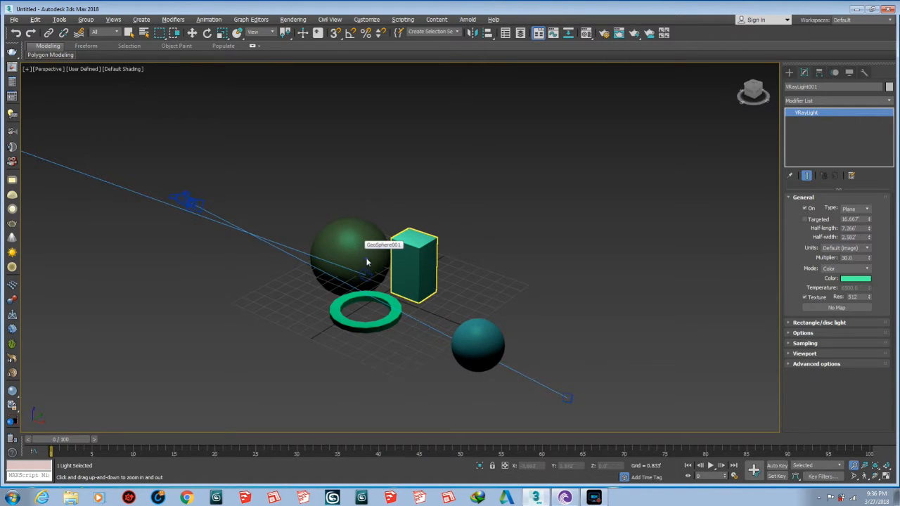
pyautogui.scroll(1, 366, 259)
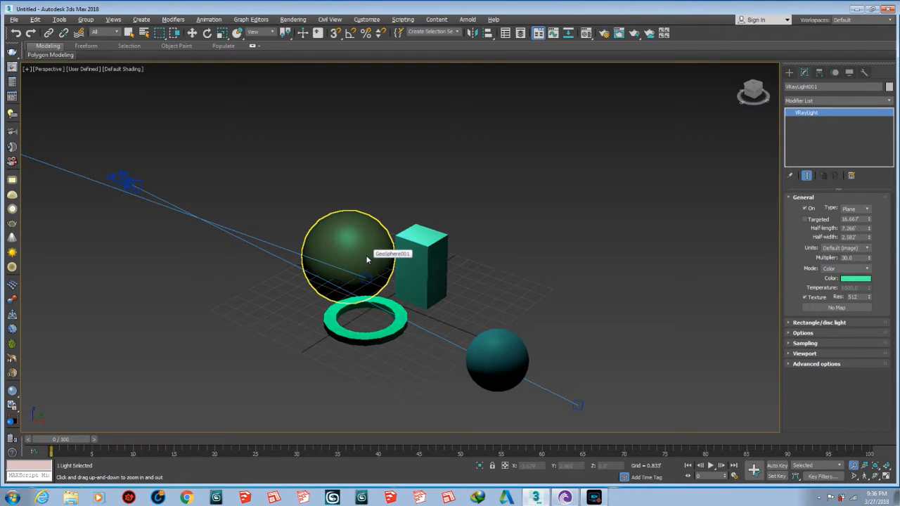
# Step: Toggle the display of all geometry in the Perspective viewport off and back on
pyautogui.hotkey('shift', 'g')
pyautogui.hotkey('shift', 'g')
pyautogui.hotkey('shift', 'g')
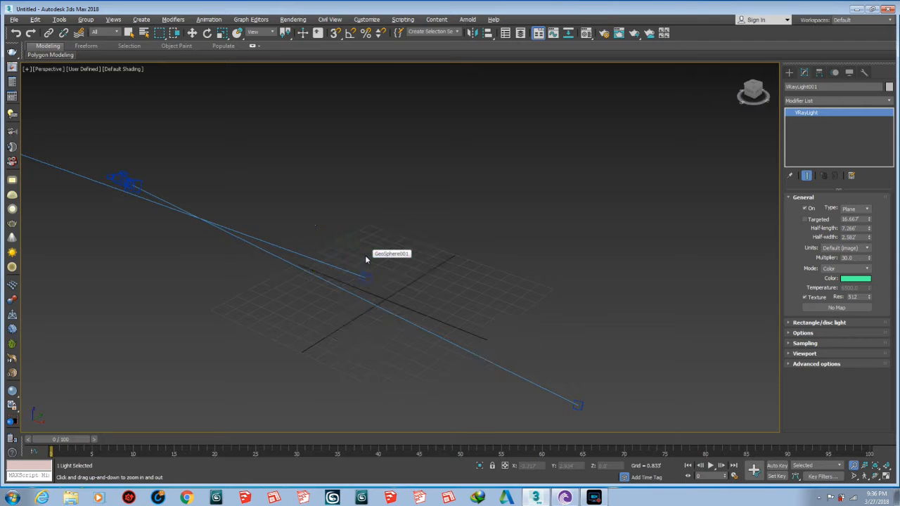
pyautogui.hotkey('shift', 'g')
pyautogui.hotkey('shift', 'g')
pyautogui.hotkey('shift', 'g')
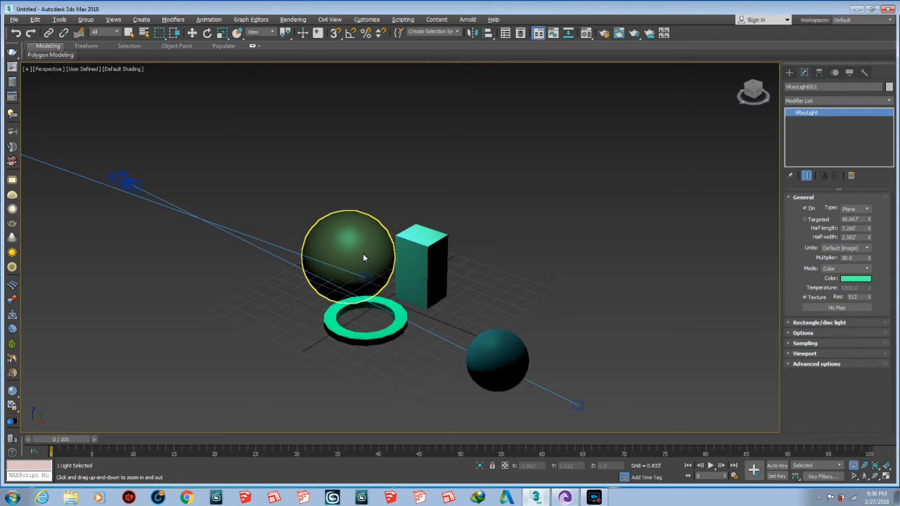
# Step: Hide and unhide all geometry several more times in the Perspective viewport
pyautogui.hotkey('shift', 'g')
pyautogui.hotkey('shift', 'g')
pyautogui.hotkey('shift', 'g')
pyautogui.hotkey('shift', 'g')
pyautogui.hotkey('shift', 'g')
pyautogui.hotkey('shift', 'g')
pyautogui.hotkey('shift', 'g')
pyautogui.hotkey('shift', 'g')
# Step: Toggle the display of all cameras off and on several times, ending with them shown
pyautogui.moveTo(365, 265); pyautogui.dragTo(459, 283, button='middle')
pyautogui.scroll(-5, 444, 282)
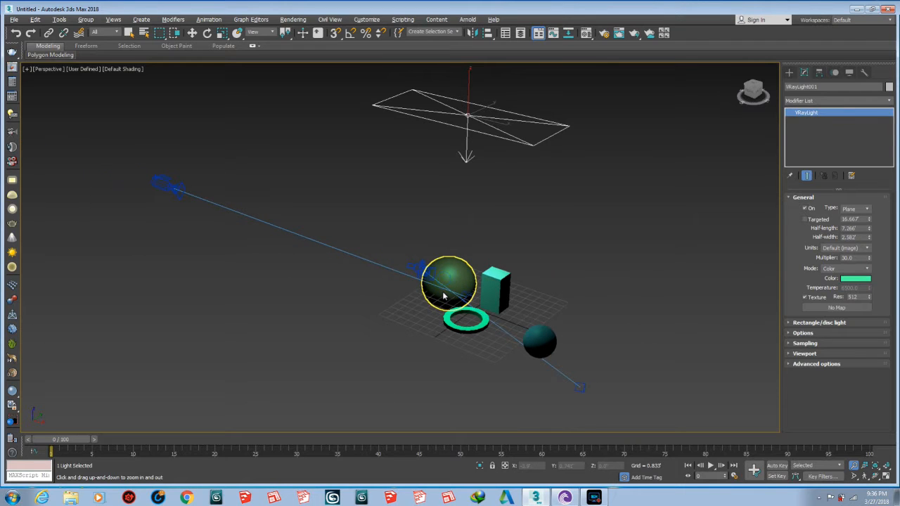
pyautogui.hotkey('shift', 'c')
pyautogui.hotkey('shift', 'c')
pyautogui.hotkey('shift', 'c')
pyautogui.hotkey('shift', 'c')
pyautogui.hotkey('shift', 'c')
pyautogui.hotkey('shift', 'c')
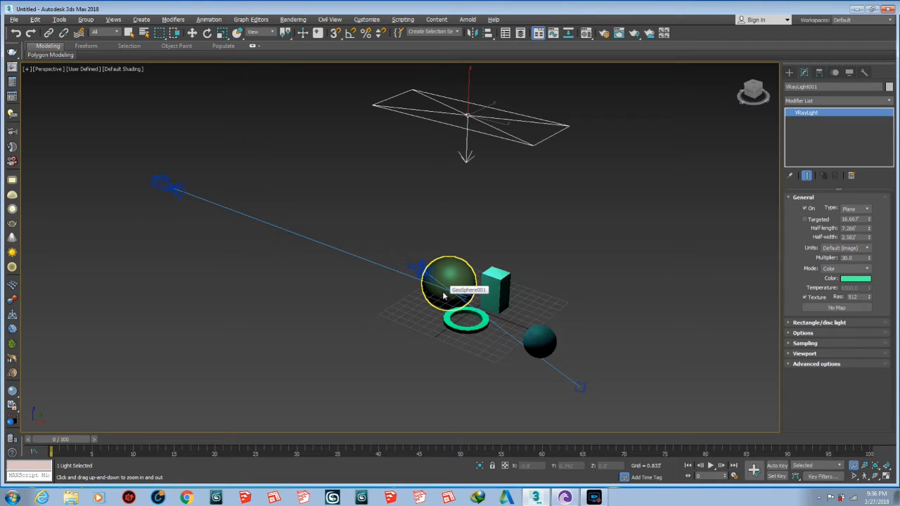
# Step: Toggle the display of all lights off and on several times, ending with the V-Ray light shown
pyautogui.hotkey('shift', 'l')
pyautogui.hotkey('shift', 'l')
pyautogui.hotkey('shift', 'l')
pyautogui.hotkey('shift', 'l')
pyautogui.hotkey('shift', 'l')
pyautogui.hotkey('shift', 'l')
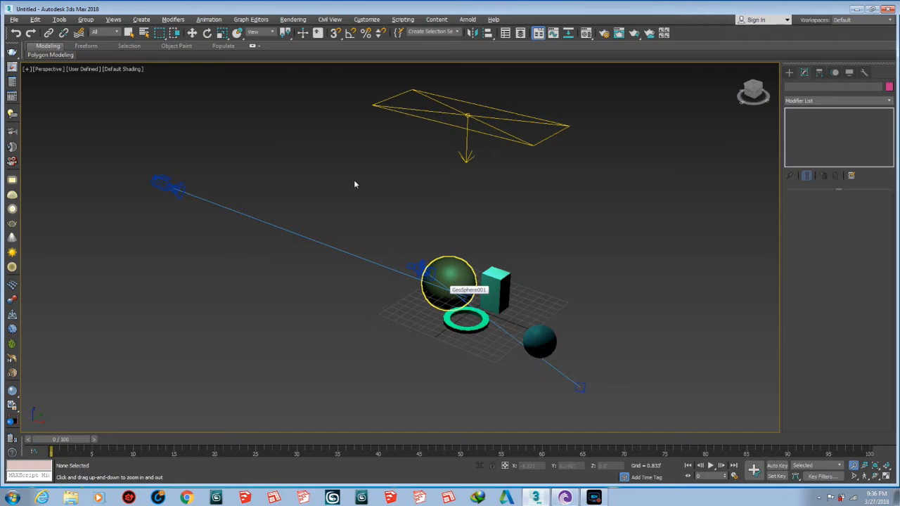
# Step: Select the large geosphere and frame it in the Perspective viewport with Zoom Extents Selected
pyautogui.scroll(3, 443, 260)
pyautogui.scroll(-5, 422, 275)
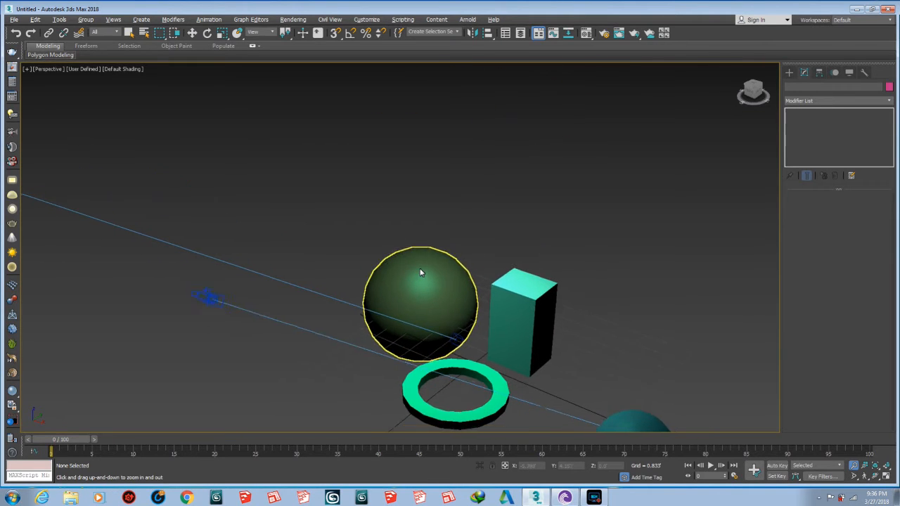
pyautogui.keyDown('alt'); pyautogui.moveTo(448, 292); pyautogui.dragTo(572, 311, button='middle'); pyautogui.keyUp('alt')
pyautogui.click(552, 287)
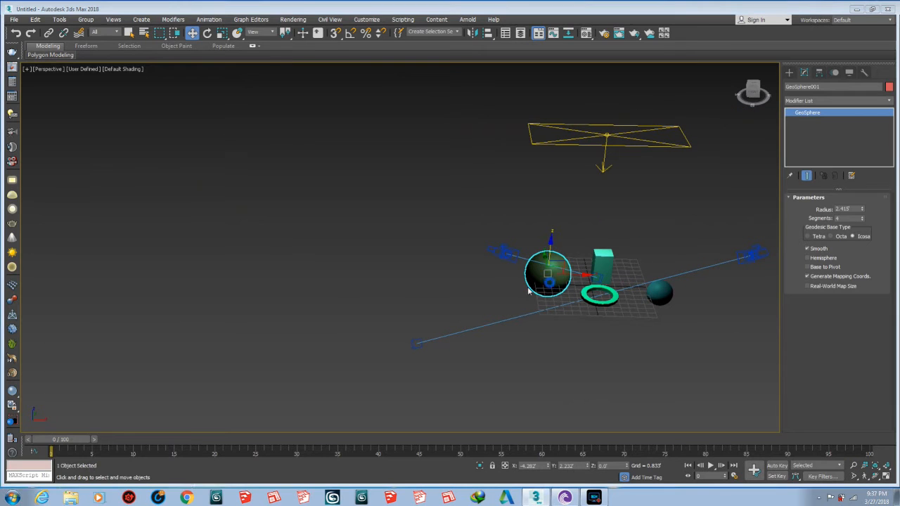
pyautogui.press('super')
pyautogui.press('super')
pyautogui.press('z')
pyautogui.scroll(-10, 490, 296)
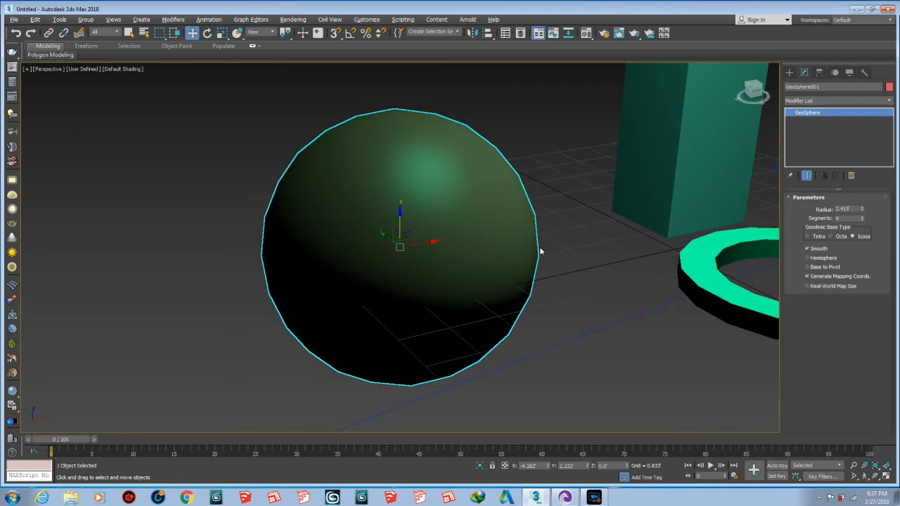
# Step: Examine the primitives from several distances and angles with the Zoom tool and orbiting, clearing the geosphere selection
pyautogui.scroll(-8, 530, 262)
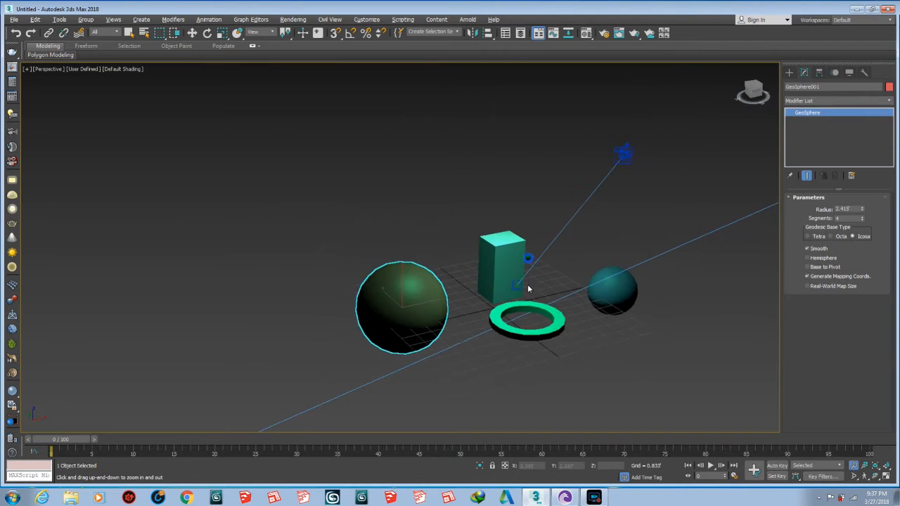
pyautogui.scroll(8, 479, 271)
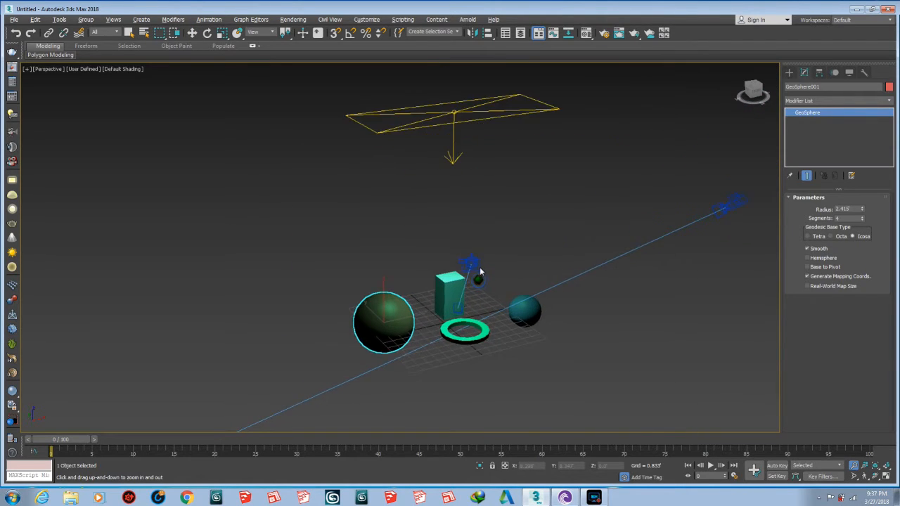
pyautogui.scroll(2, 443, 281)
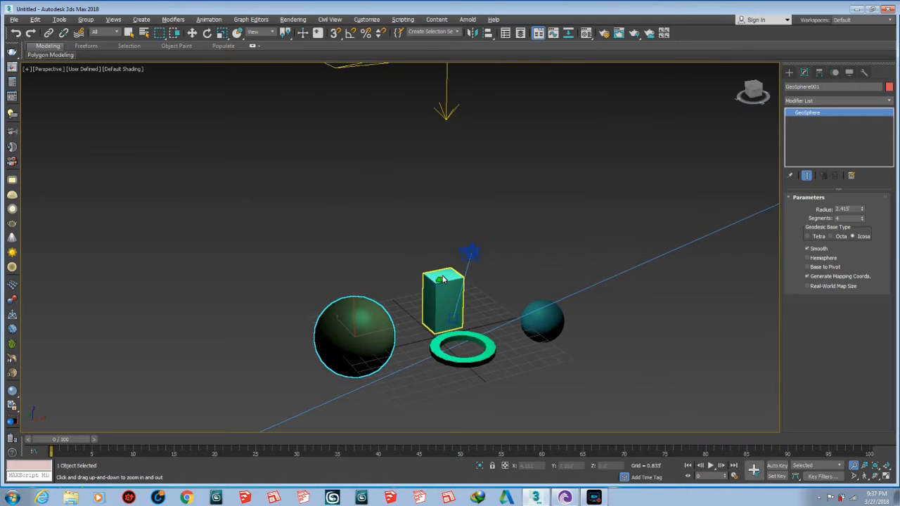
pyautogui.moveTo(453, 298); pyautogui.dragTo(461, 276, button='middle')
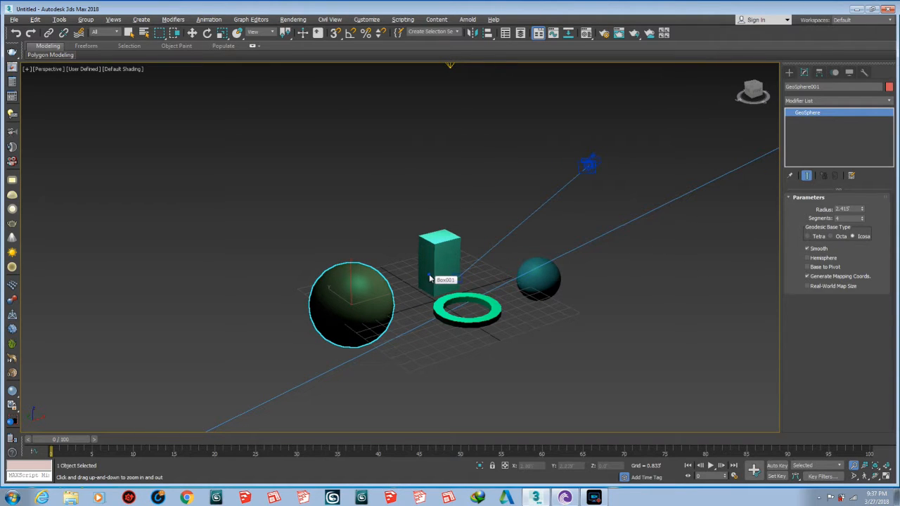
pyautogui.scroll(3, 430, 264)
pyautogui.keyDown('alt'); pyautogui.moveTo(443, 266); pyautogui.dragTo(439, 281, button='middle'); pyautogui.keyUp('alt')
pyautogui.scroll(1, 431, 269)
pyautogui.scroll(1, 431, 265)
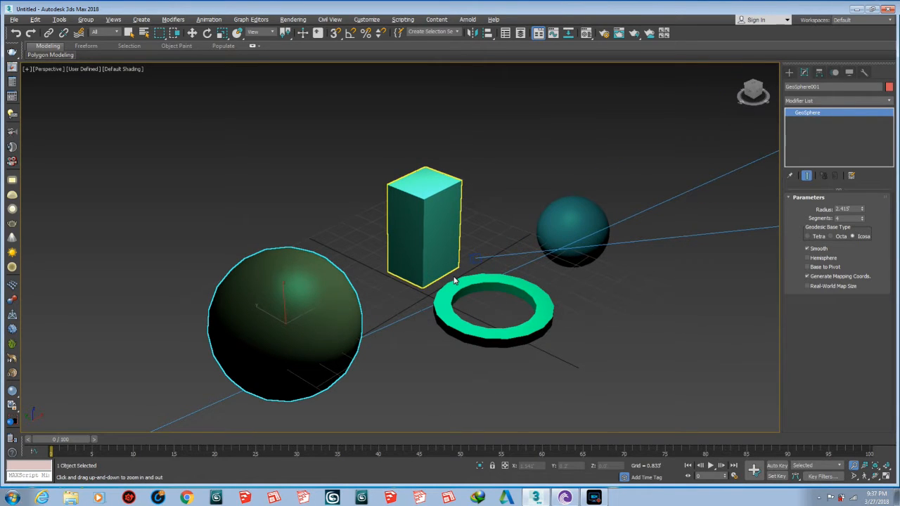
pyautogui.click(453, 279)
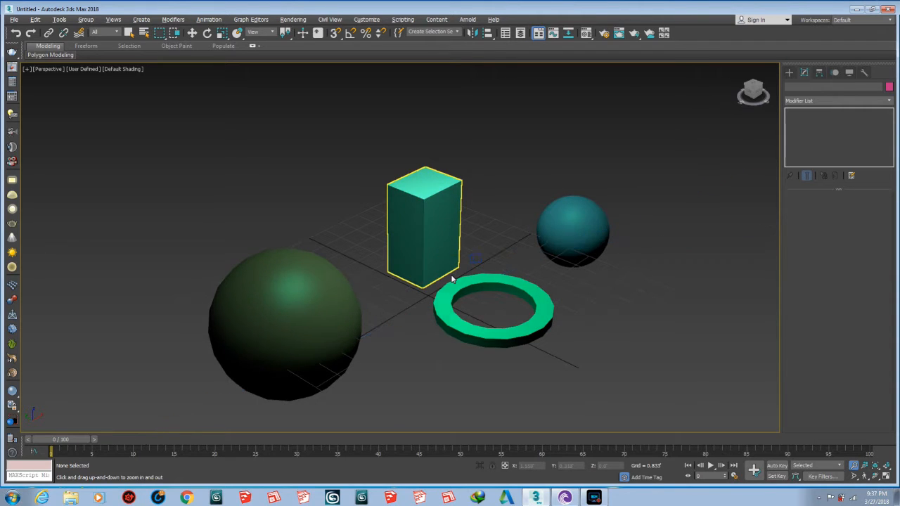
pyautogui.moveTo(450, 253)
pyautogui.mouseDown()
pyautogui.moveTo(452, 274)
pyautogui.moveTo(450, 249)
pyautogui.mouseUp()
pyautogui.keyDown('alt'); pyautogui.moveTo(474, 300); pyautogui.dragTo(459, 295, button='middle'); pyautogui.keyUp('alt')
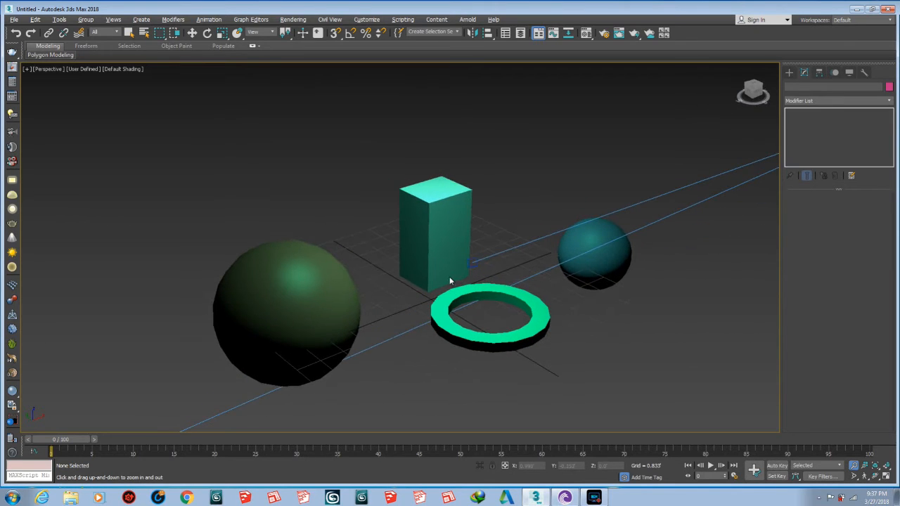
# Step: Delete the box with the Move tool active, and undo the deletion
pyautogui.press('w')
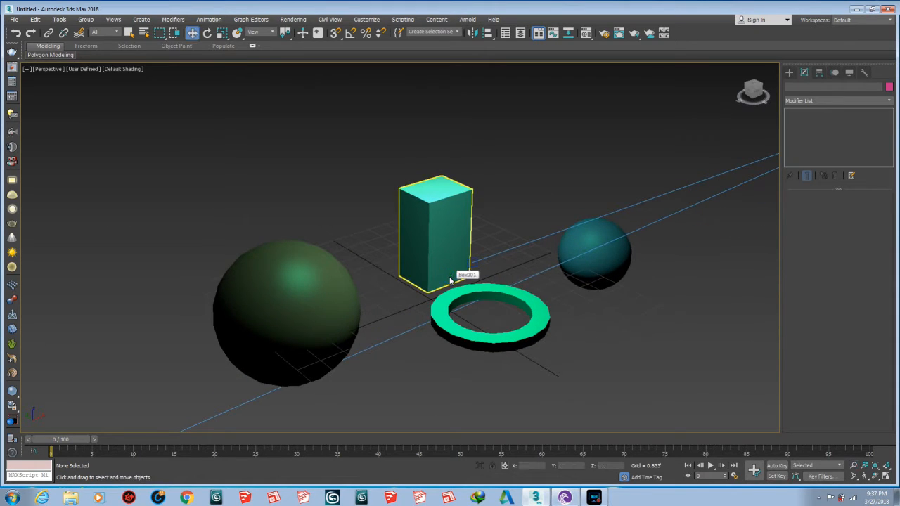
pyautogui.click(430, 215)
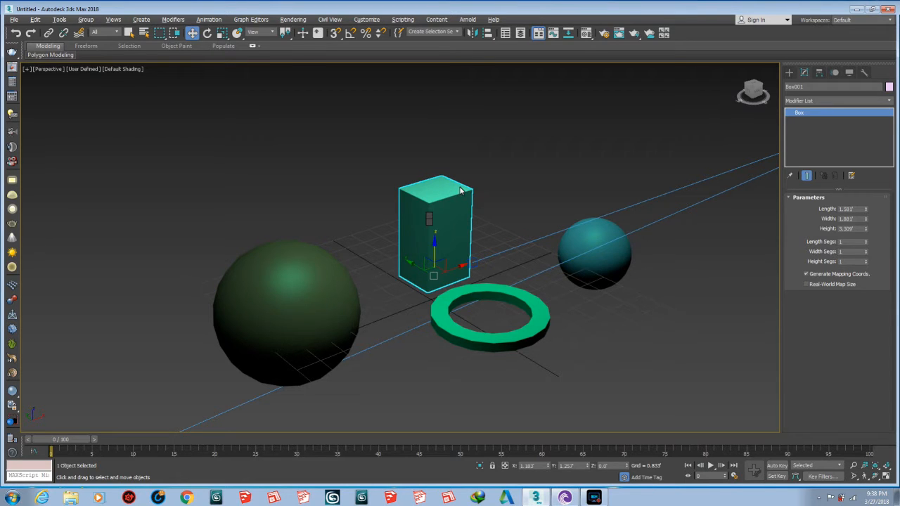
pyautogui.press('Delete')
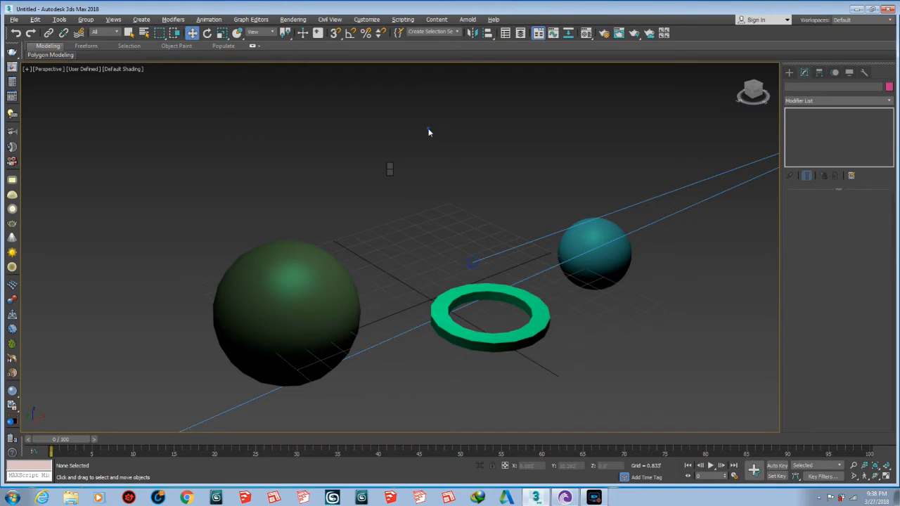
pyautogui.hotkey('ctrl', 'z')
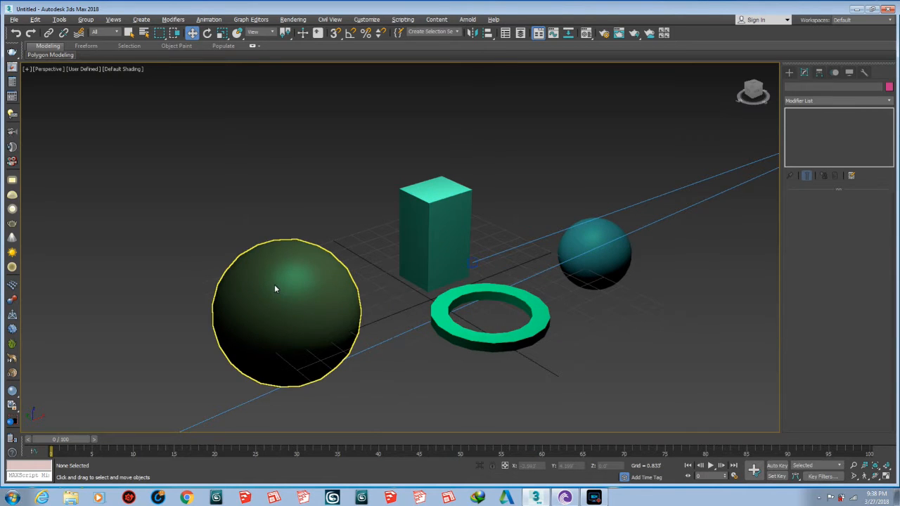
# Step: Turn on see-through display for the large geosphere and inspect it from a closer, slightly orbited view
pyautogui.click(274, 288)
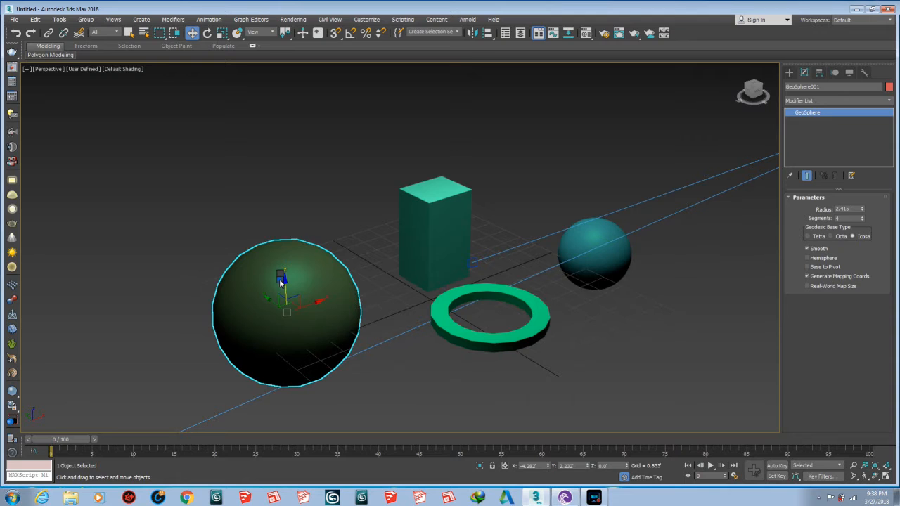
pyautogui.click(311, 219)
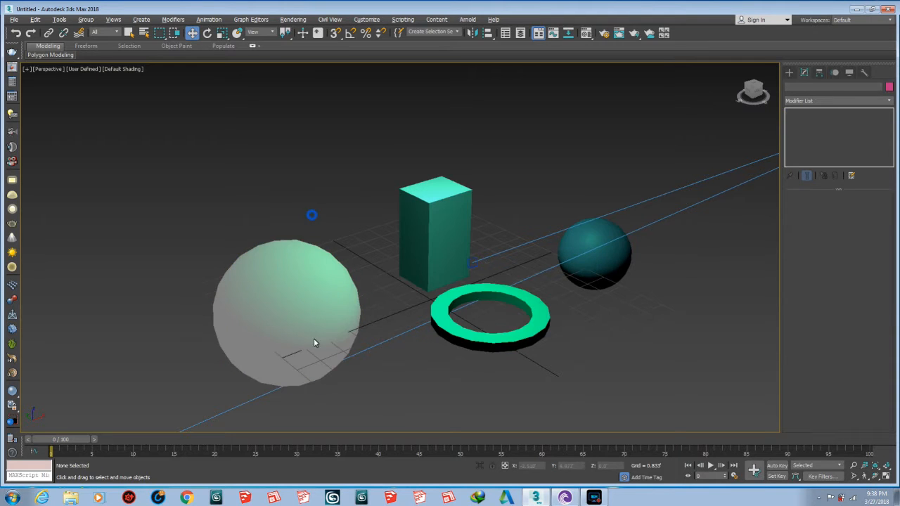
pyautogui.hotkey('alt', 'z')
pyautogui.moveTo(407, 277)
pyautogui.mouseDown()
pyautogui.moveTo(412, 265)
pyautogui.moveTo(414, 289)
pyautogui.moveTo(415, 262)
pyautogui.mouseUp()
pyautogui.rightClick(251, 303)
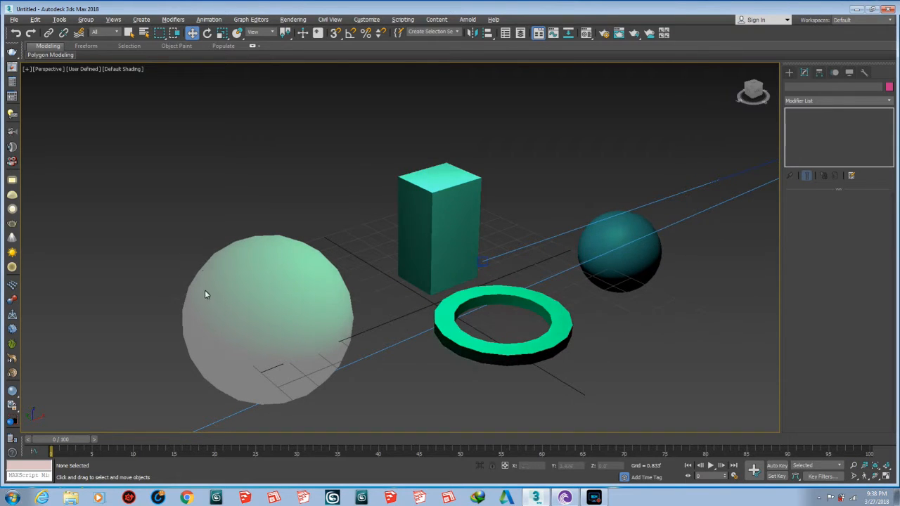
pyautogui.moveTo(315, 320)
pyautogui.keyDown('alt'); pyautogui.mouseDown(button='middle')
pyautogui.moveTo(270, 321)
pyautogui.moveTo(317, 313)
pyautogui.moveTo(321, 321)
pyautogui.moveTo(304, 324)
pyautogui.mouseUp(button='middle'); pyautogui.keyUp('alt')
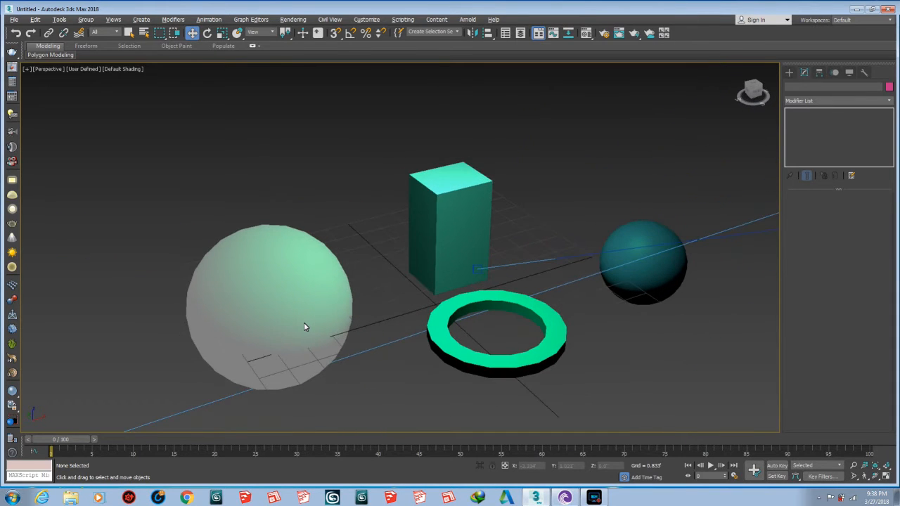
pyautogui.scroll(1, 304, 324)
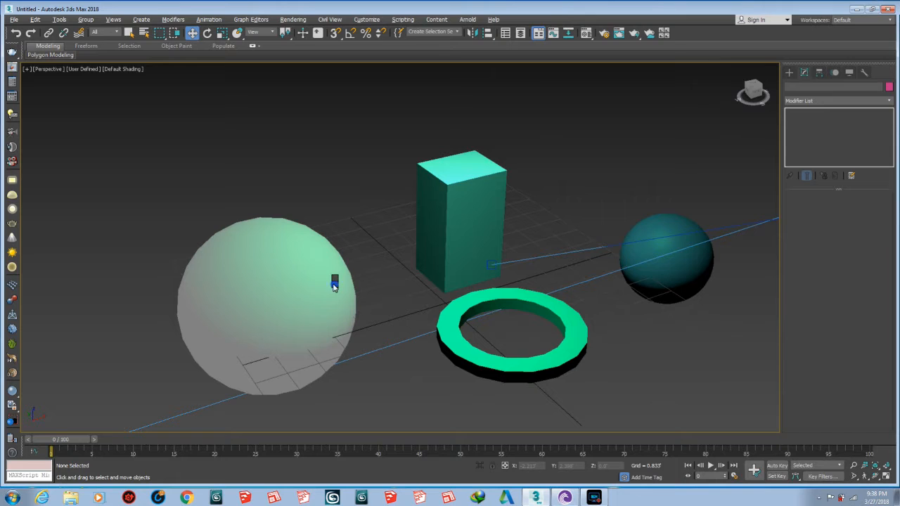
# Step: Turn off see-through display for the large geosphere and review its V-Ray object properties
pyautogui.click(257, 283)
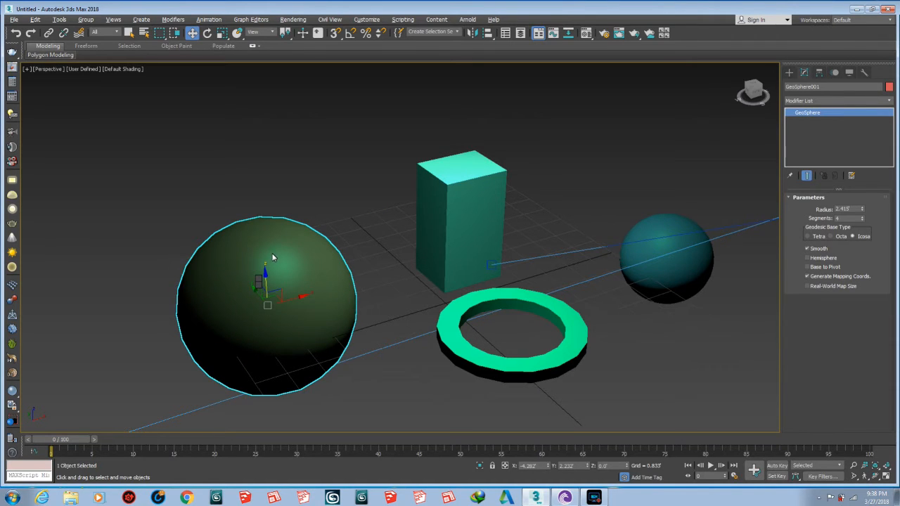
pyautogui.rightClick(298, 398)
pyautogui.click(369, 325)
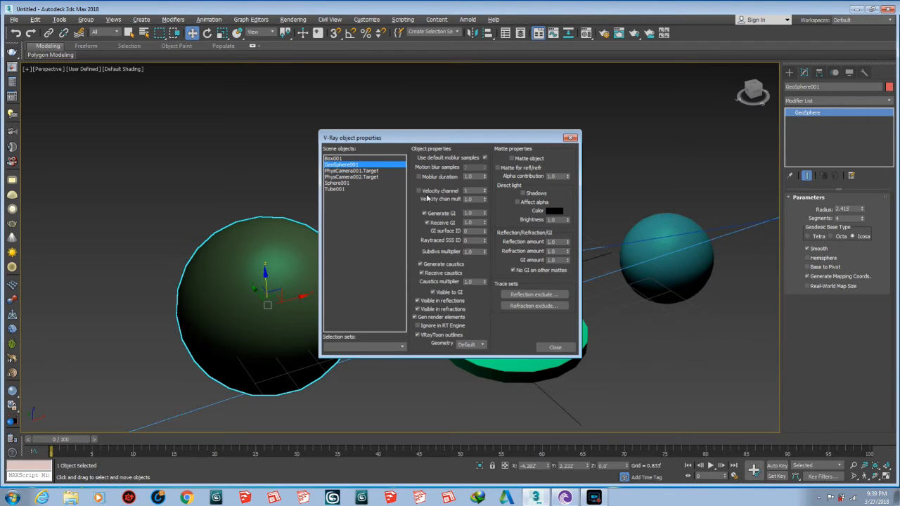
pyautogui.click(570, 138)
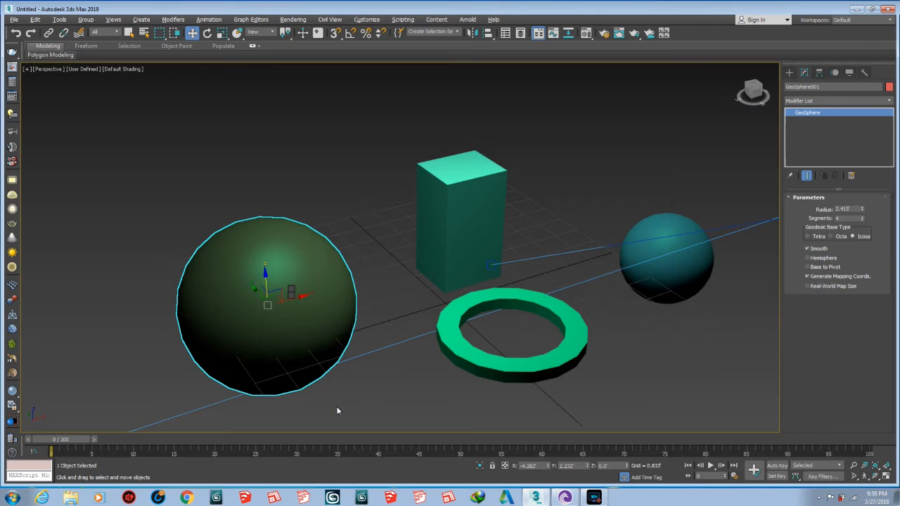
# Step: Review the large geosphere's general Object Properties, including See-Through, close the dialog and deselect the geosphere
pyautogui.click(345, 365)
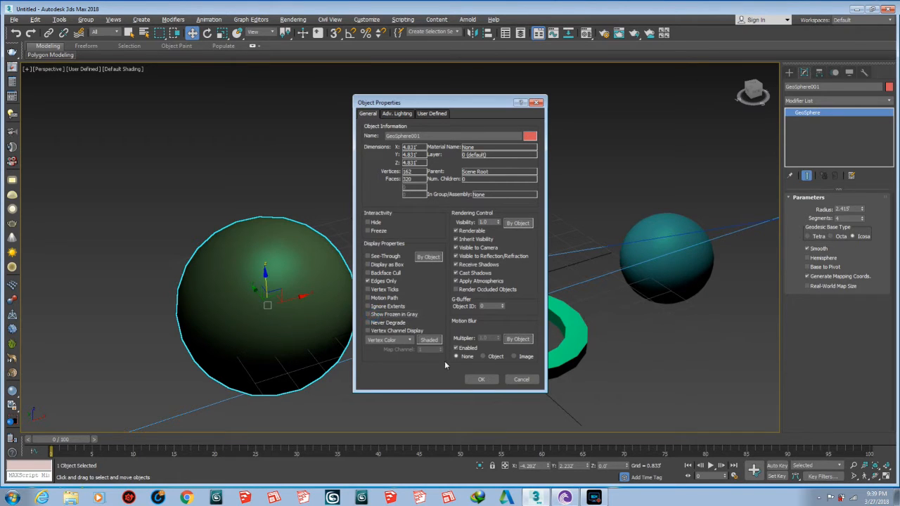
pyautogui.click(481, 380)
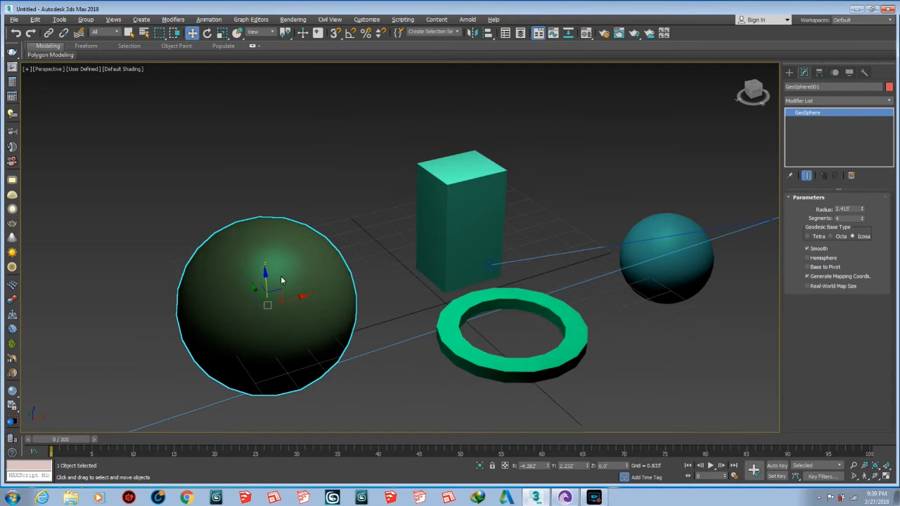
pyautogui.click(306, 205)
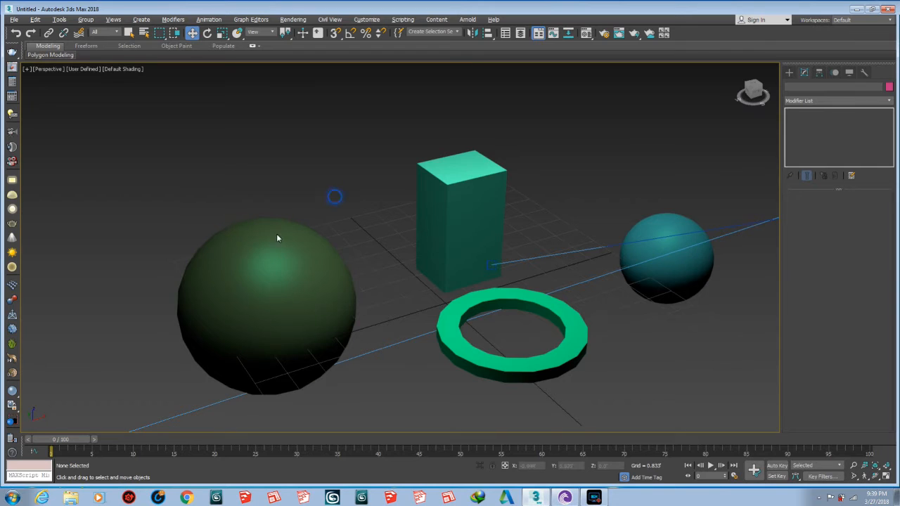
# Step: Pick primitives such as the box, small sphere and tube one after another with single and region selections
pyautogui.moveTo(290, 197); pyautogui.dragTo(161, 296)
pyautogui.moveTo(184, 266); pyautogui.dragTo(179, 272)
pyautogui.moveTo(358, 201); pyautogui.dragTo(211, 291)
pyautogui.moveTo(282, 257); pyautogui.dragTo(180, 284)
pyautogui.click(484, 177)
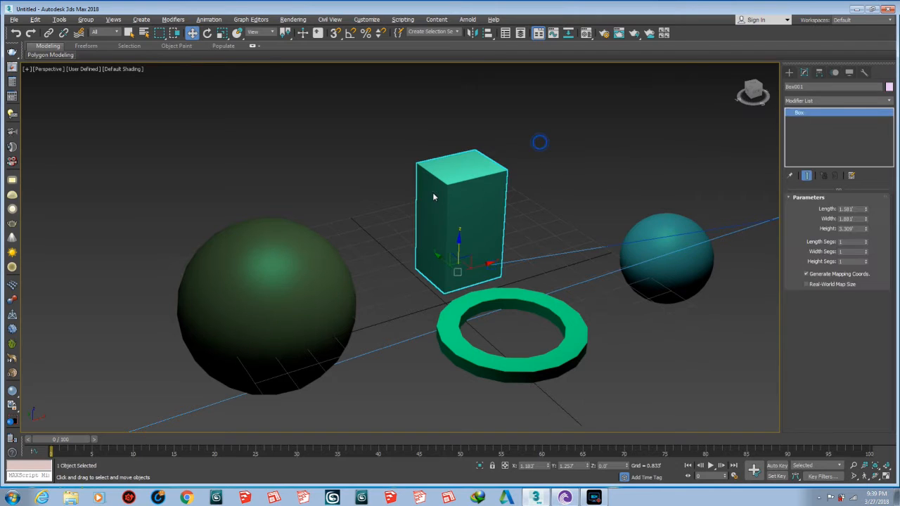
pyautogui.moveTo(698, 325); pyautogui.dragTo(672, 297)
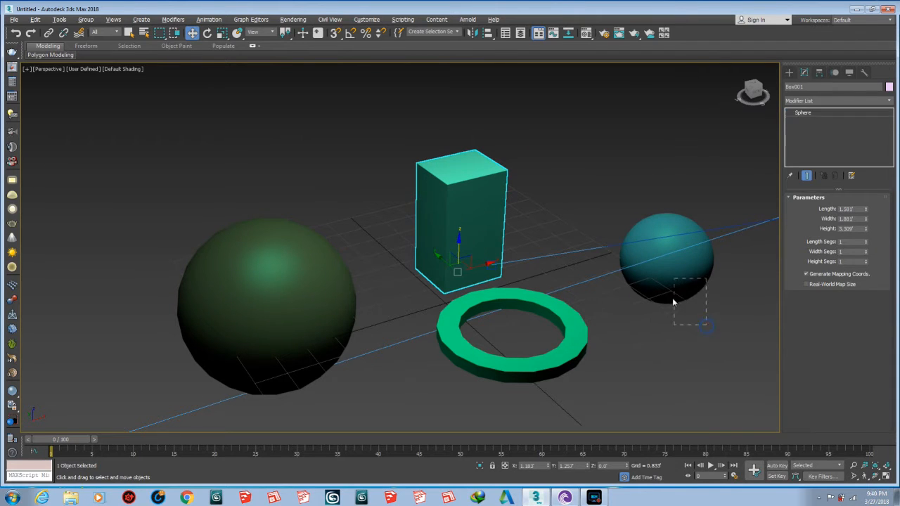
pyautogui.moveTo(555, 346); pyautogui.dragTo(578, 388)
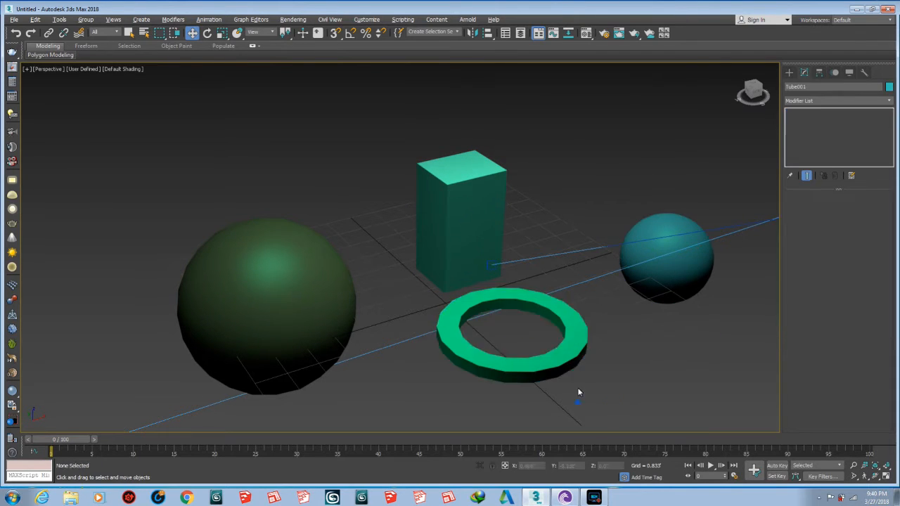
# Step: Turn see-through display on for the small sphere, inspect it with the Zoom tool, and restore its opaque display
pyautogui.click(644, 229)
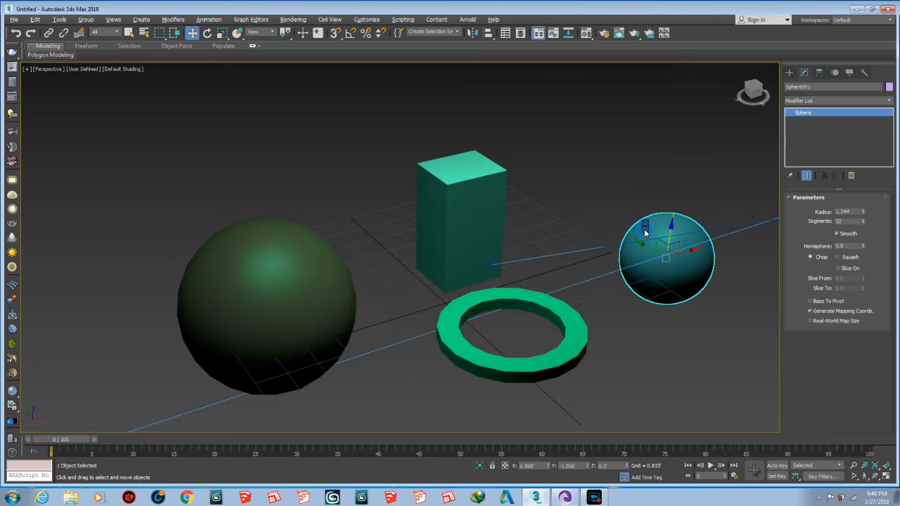
pyautogui.click(673, 164)
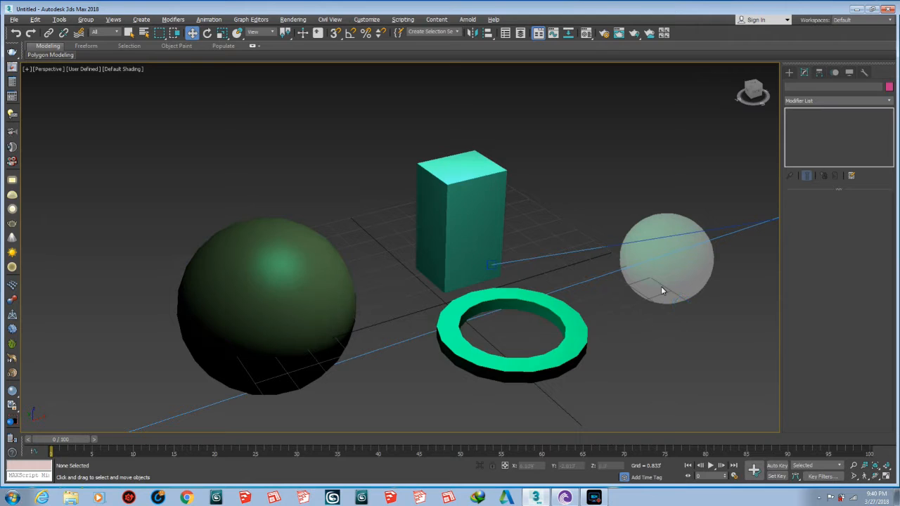
pyautogui.hotkey('alt', 'z')
pyautogui.moveTo(625, 256); pyautogui.dragTo(625, 251)
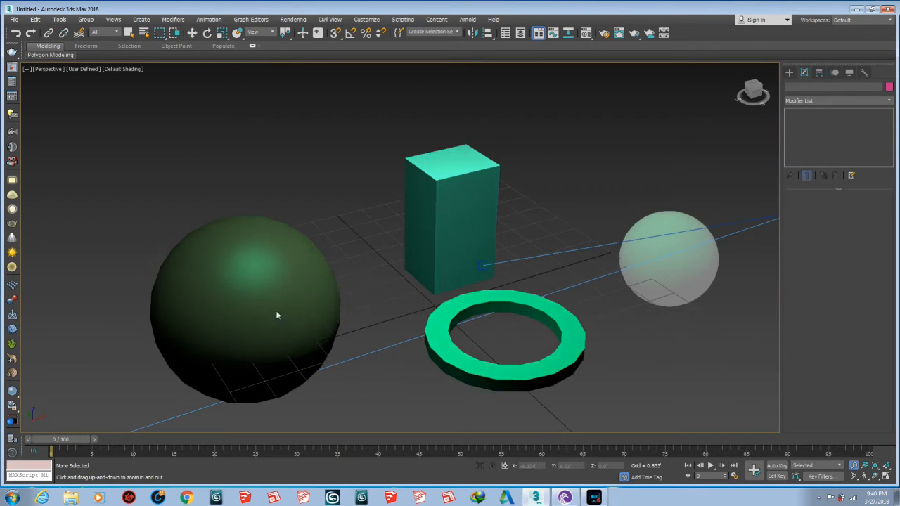
pyautogui.scroll(-2, 530, 279)
pyautogui.press('w')
pyautogui.click(539, 203)
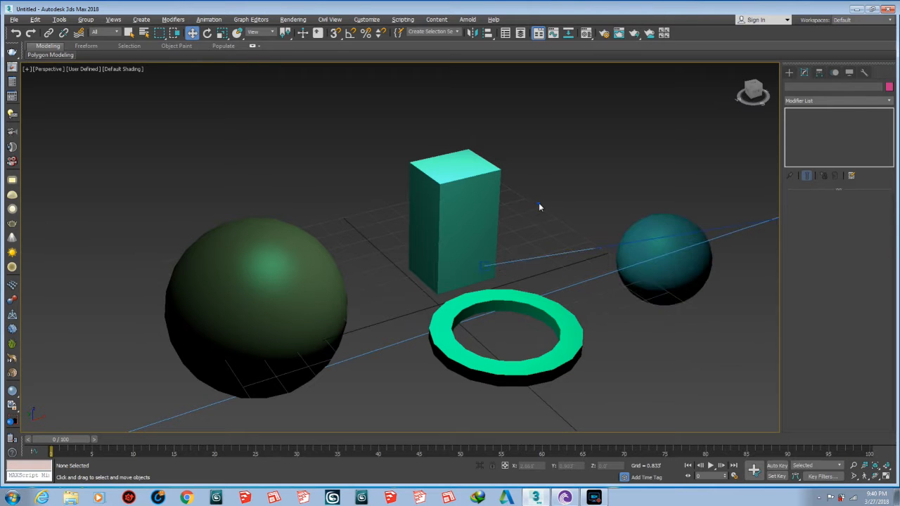
# Step: Select the small sphere, turn on edged faces in the viewport, and toggle the default lighting back to scene lights
pyautogui.scroll(-2, 449, 303)
pyautogui.scroll(-2, 452, 317)
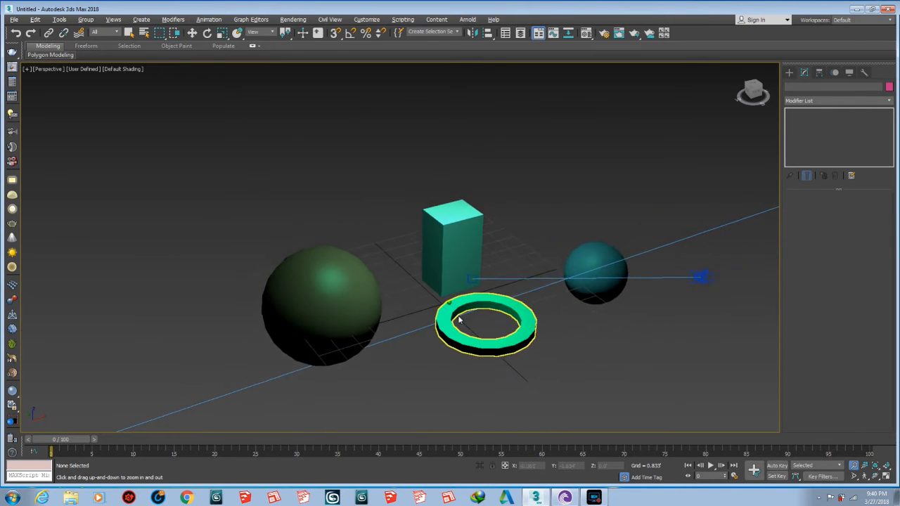
pyautogui.scroll(3, 457, 318)
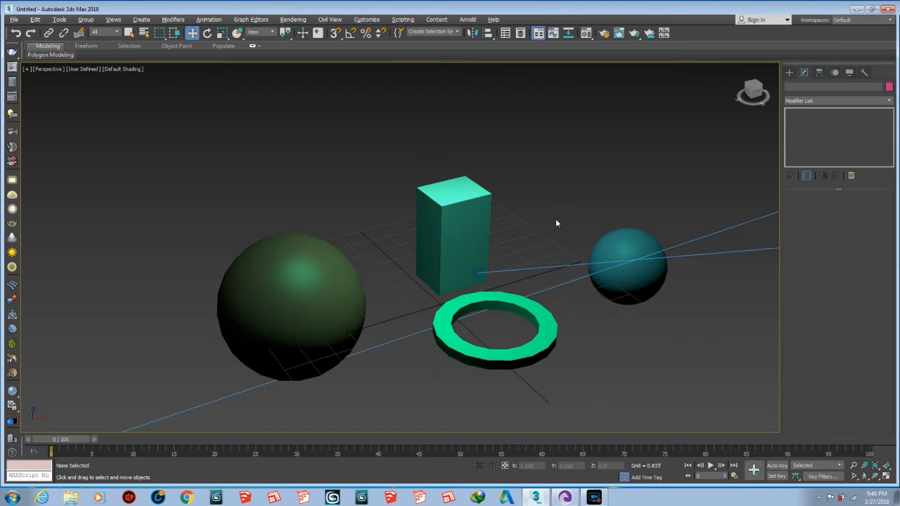
pyautogui.click(618, 245)
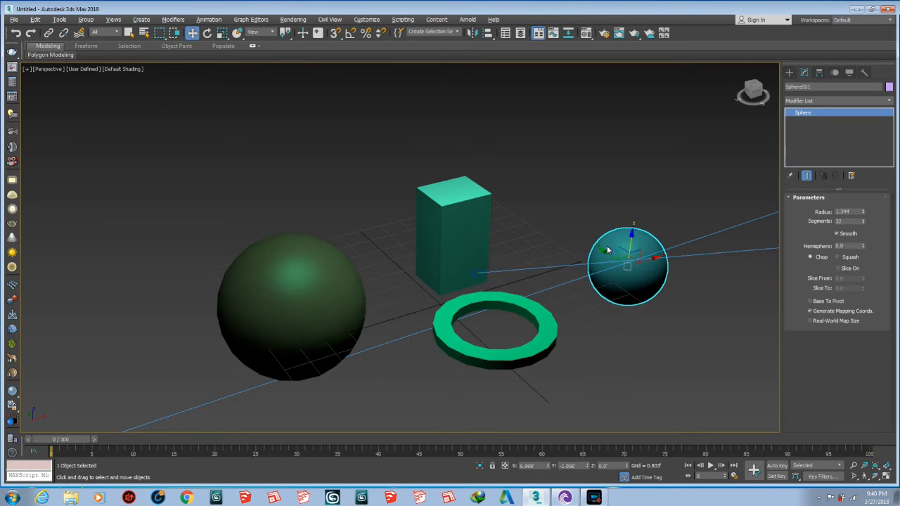
pyautogui.press('F4')
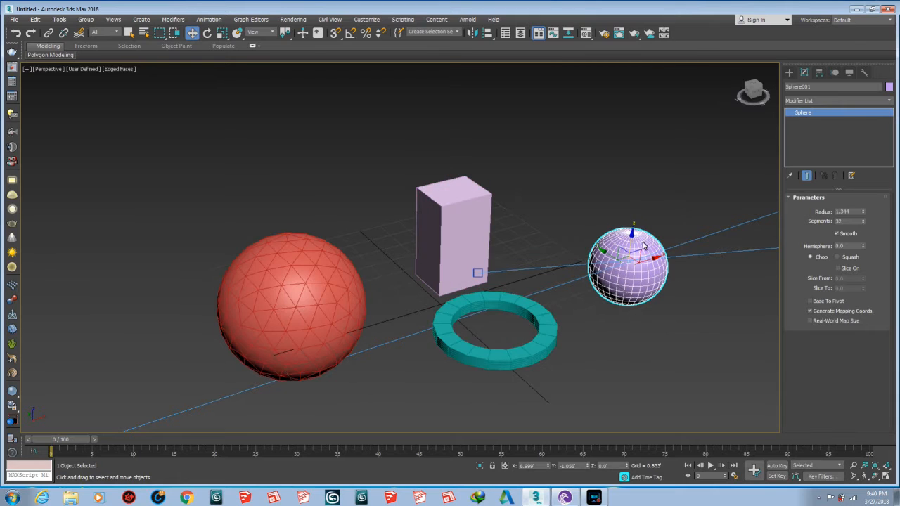
pyautogui.hotkey('ctrl', 'l')
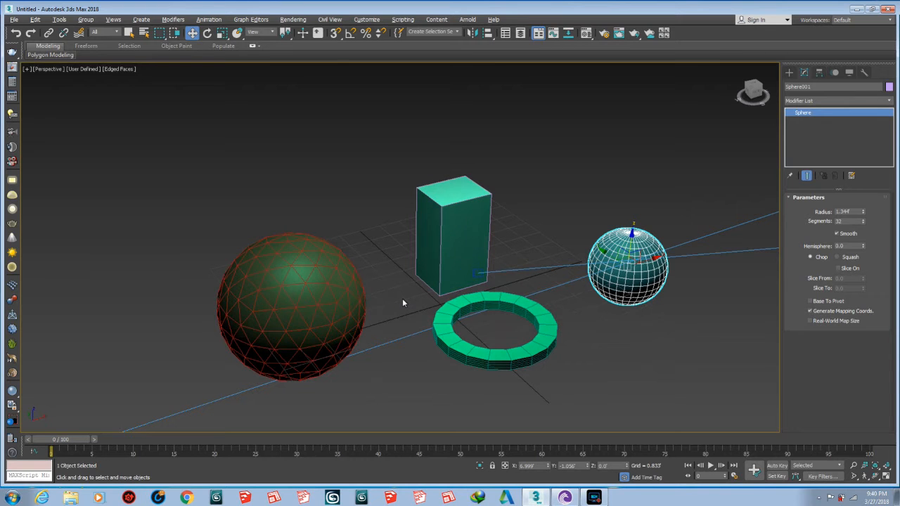
# Step: Isolate the small sphere, inspect it from several angles, and exit isolation to bring back the other objects
pyautogui.press('z')
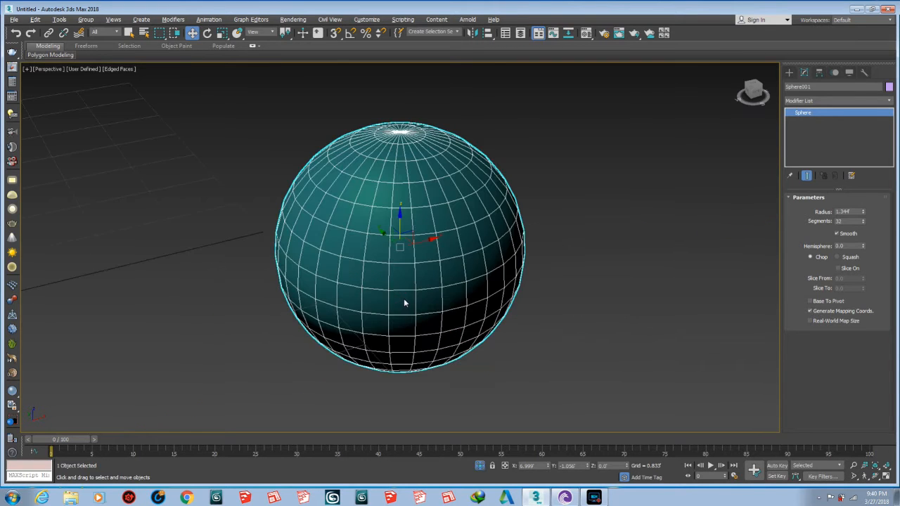
pyautogui.keyDown('alt'); pyautogui.moveTo(509, 282); pyautogui.dragTo(372, 333, button='middle'); pyautogui.keyUp('alt')
pyautogui.moveTo(386, 277); pyautogui.dragTo(388, 309)
pyautogui.moveTo(380, 271)
pyautogui.keyDown('alt'); pyautogui.mouseDown(button='middle')
pyautogui.moveTo(412, 278)
pyautogui.moveTo(344, 277)
pyautogui.moveTo(428, 281)
pyautogui.moveTo(341, 260)
pyautogui.moveTo(362, 286)
pyautogui.moveTo(347, 286)
pyautogui.mouseUp(button='middle'); pyautogui.keyUp('alt')
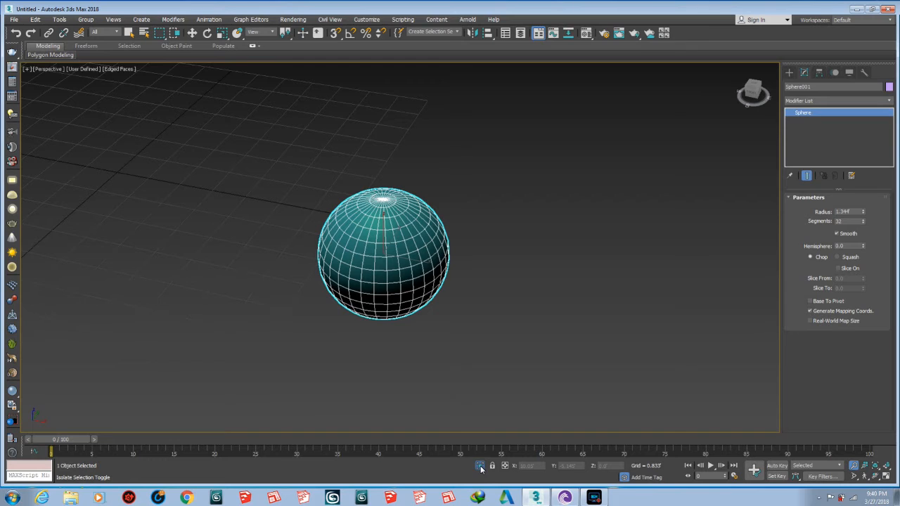
pyautogui.click(481, 468)
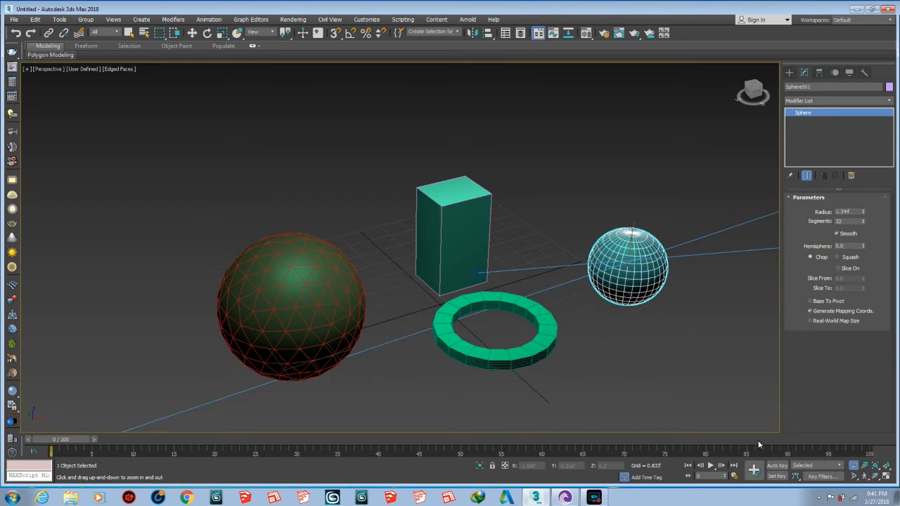
# Step: Raise the small sphere above the grid with the Move tool to about X 7.51', Y -0.41', Z 2.05'
pyautogui.moveTo(363, 282); pyautogui.dragTo(358, 253)
pyautogui.press('w')
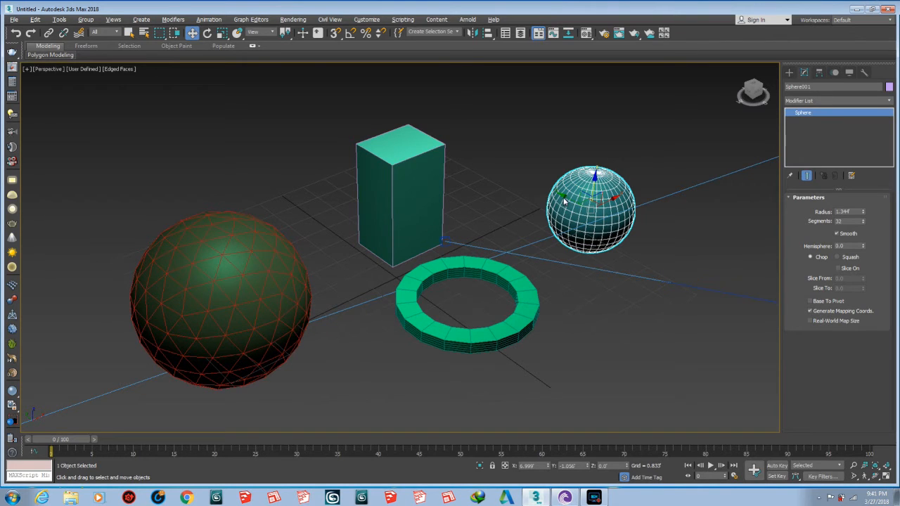
pyautogui.moveTo(595, 175); pyautogui.dragTo(618, 133)
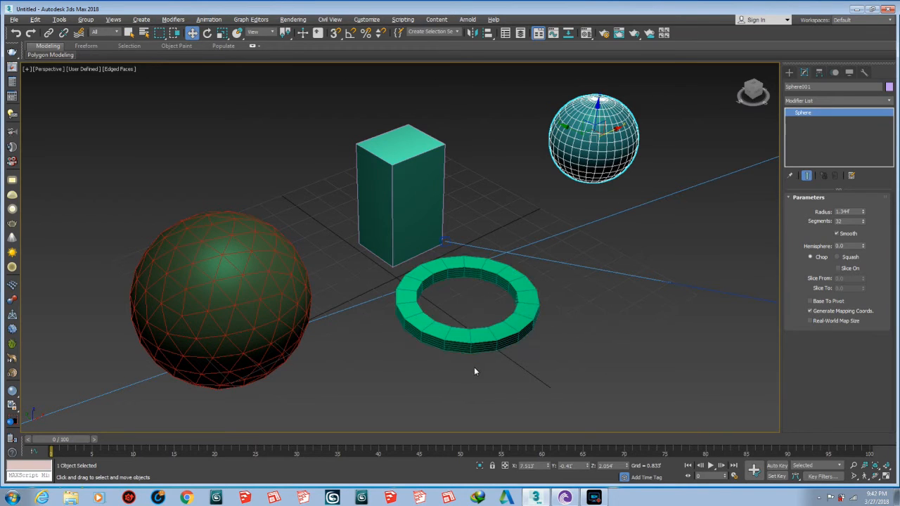
# Step: Lock the selection, move the small sphere to about X 5.26', Y -2.07', Z 3.03', and unlock the selection
pyautogui.press('space')
pyautogui.press('space')
pyautogui.press('space')
pyautogui.moveTo(279, 161); pyautogui.dragTo(230, 245)
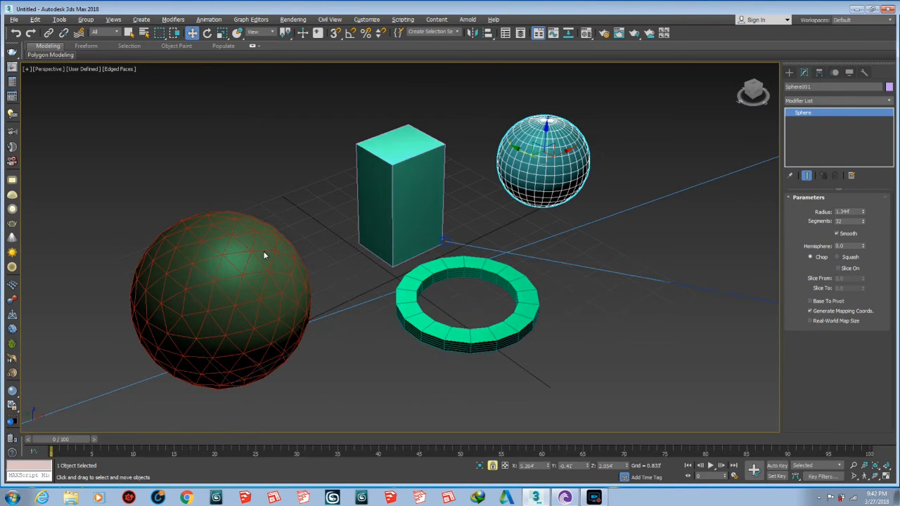
pyautogui.moveTo(368, 305); pyautogui.dragTo(305, 326)
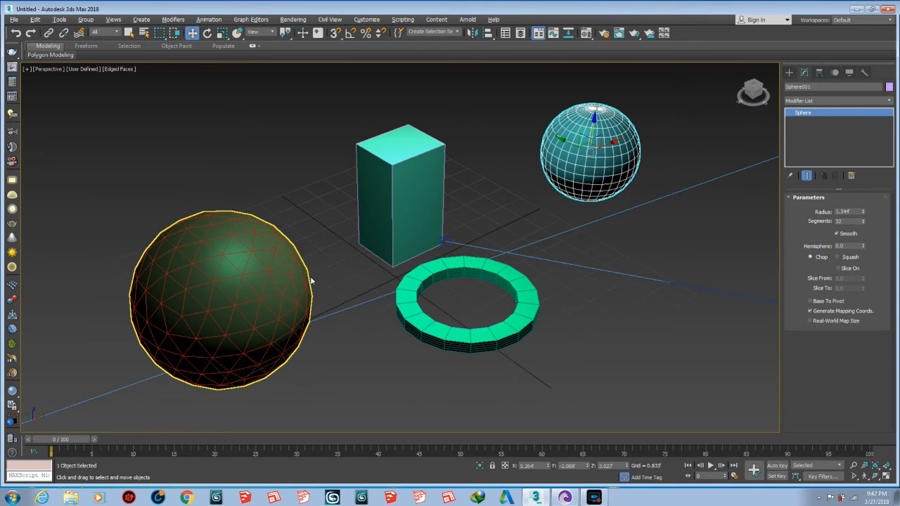
# Step: Select the box and move it with the selection locked to about X 3.68', Y 3.50', Z 0.42', releasing the lock
pyautogui.click(386, 182)
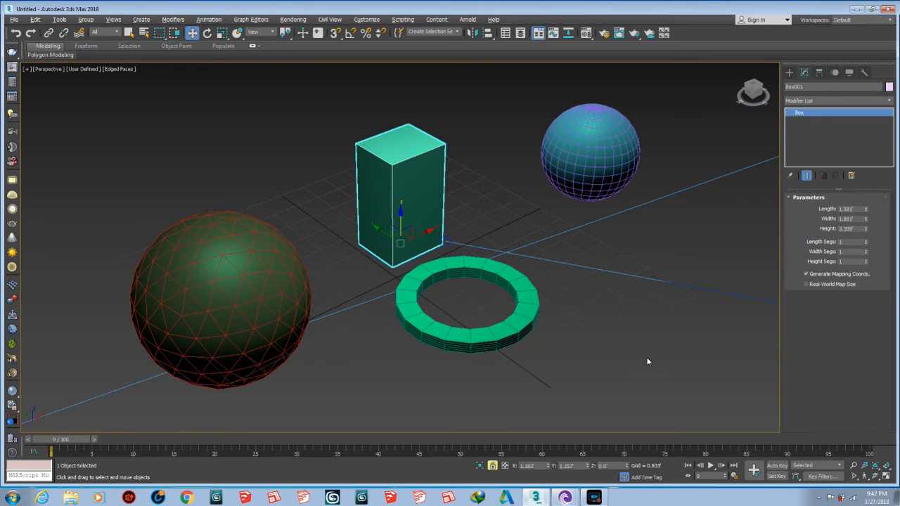
pyautogui.moveTo(647, 361); pyautogui.dragTo(626, 468)
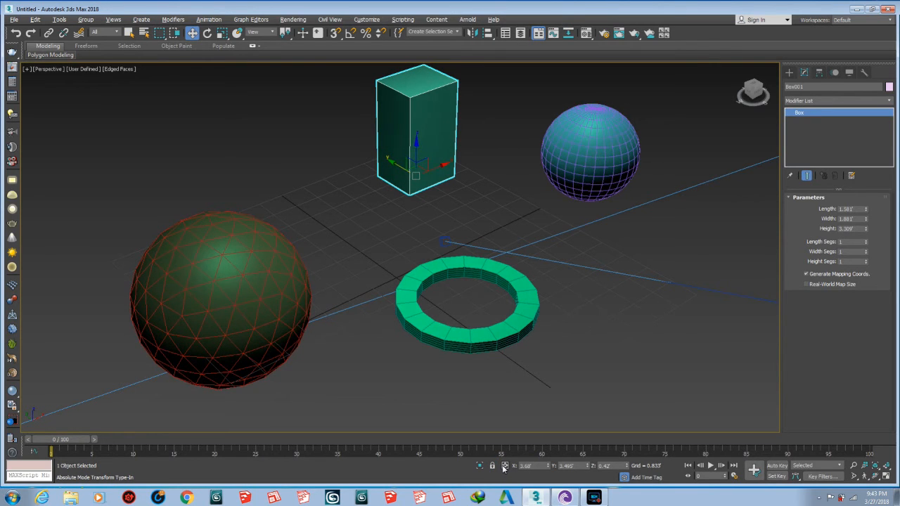
# Step: Switch the box's transform type-in between absolute and offset mode, ending in absolute mode
pyautogui.click(504, 467)
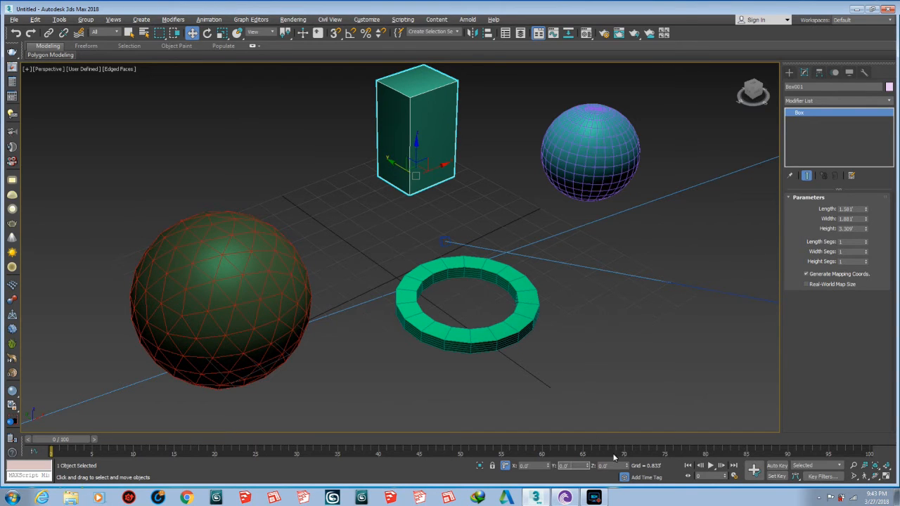
pyautogui.click(505, 465)
pyautogui.click(505, 465)
pyautogui.click(504, 465)
# Step: Rotate the box with the selection locked to about X -3.9, Y 16.2, Z -94.6 degrees, and release the lock
pyautogui.keyDown('alt'); pyautogui.moveTo(438, 261); pyautogui.dragTo(424, 285, button='middle'); pyautogui.keyUp('alt')
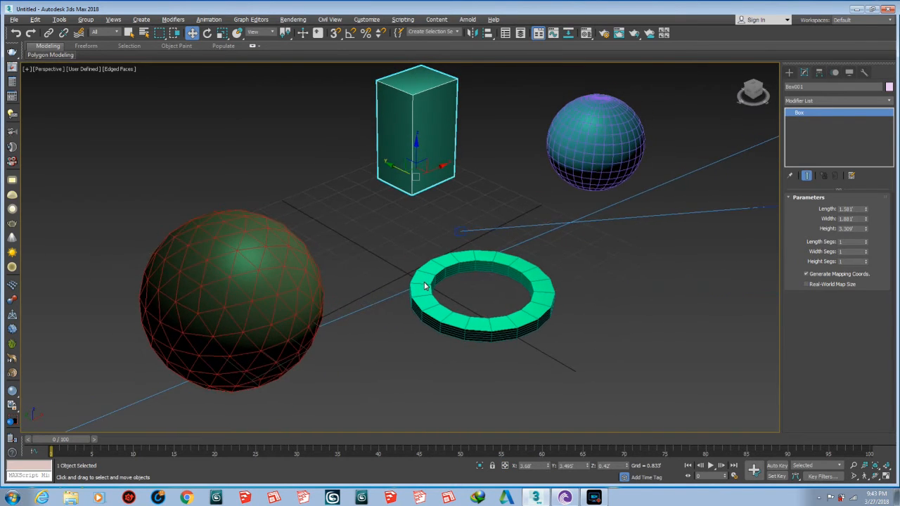
pyautogui.scroll(-2, 426, 281)
pyautogui.scroll(2, 426, 281)
pyautogui.press('w')
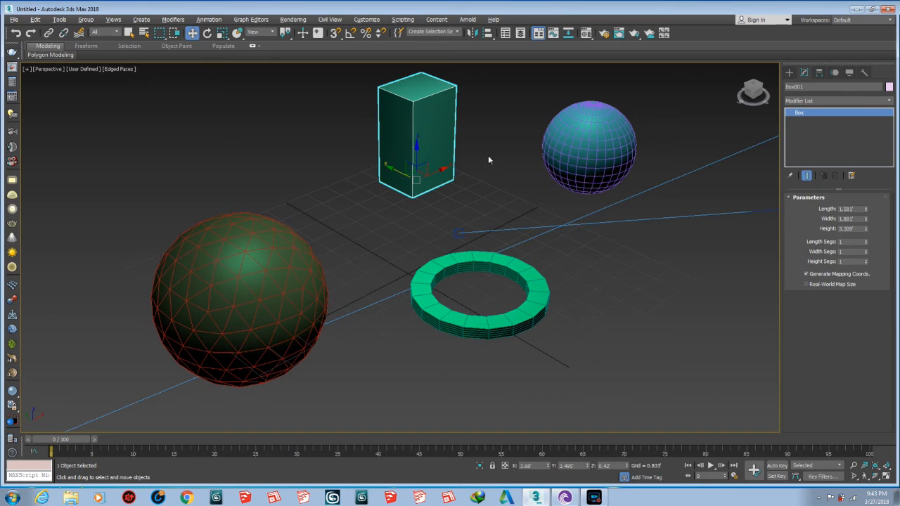
pyautogui.press('e')
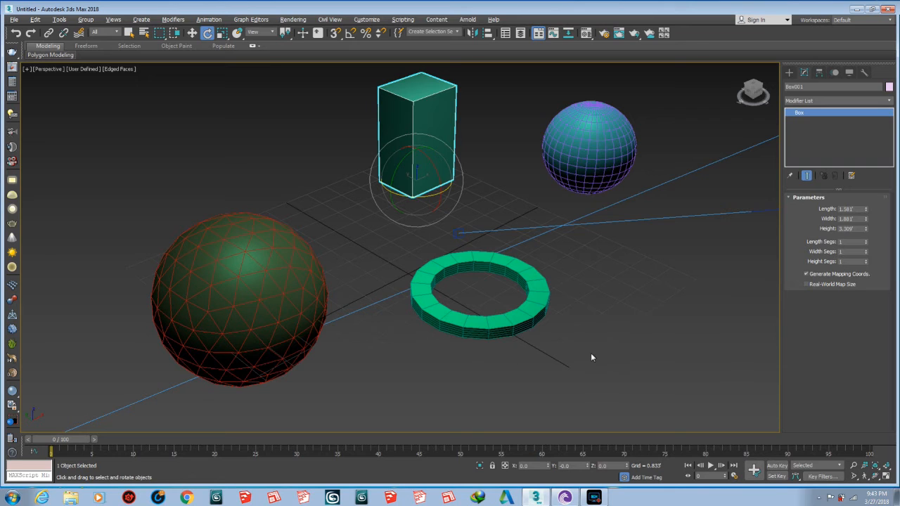
pyautogui.press('space')
pyautogui.moveTo(613, 343); pyautogui.dragTo(531, 349)
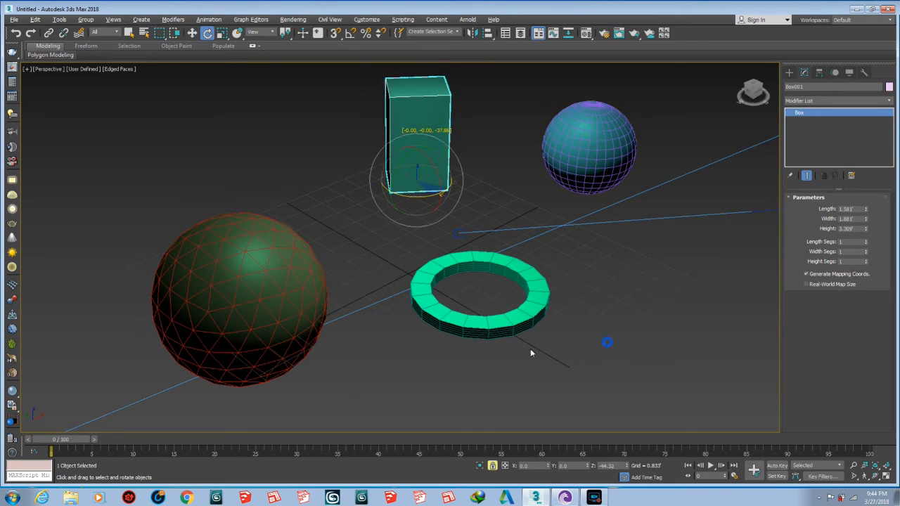
pyautogui.moveTo(594, 359); pyautogui.dragTo(516, 397)
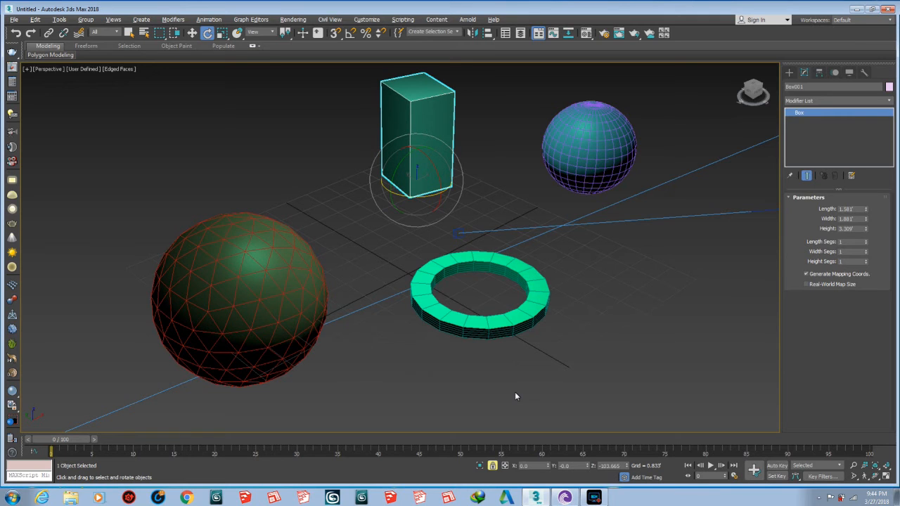
pyautogui.moveTo(516, 394); pyautogui.dragTo(471, 269)
pyautogui.moveTo(588, 316); pyautogui.dragTo(503, 215)
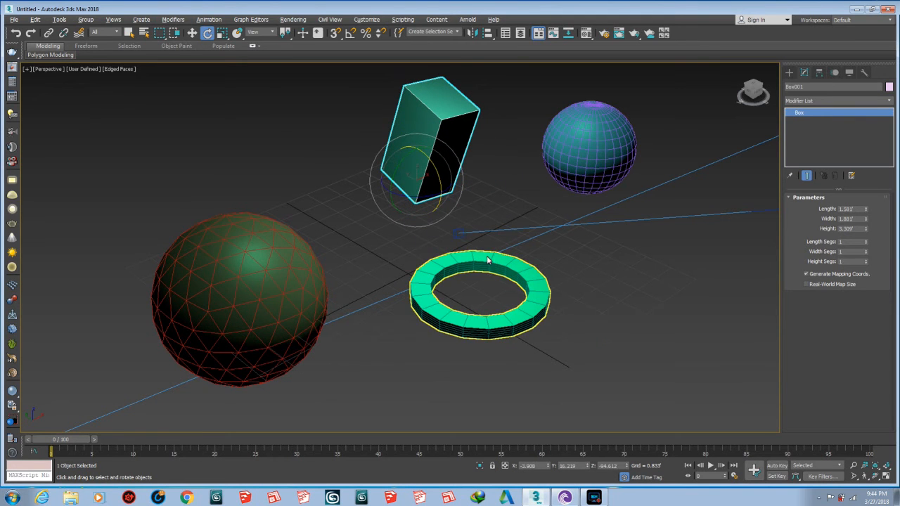
# Step: Use the Zoom tool and orbiting to examine the tilted box and surrounding primitives from different distances and angles
pyautogui.keyDown('alt'); pyautogui.moveTo(497, 277); pyautogui.dragTo(440, 241, button='middle'); pyautogui.keyUp('alt')
pyautogui.hotkey('alt', 'z')
pyautogui.scroll(3, 425, 281)
pyautogui.keyDown('alt'); pyautogui.moveTo(425, 282); pyautogui.dragTo(441, 272, button='middle'); pyautogui.keyUp('alt')
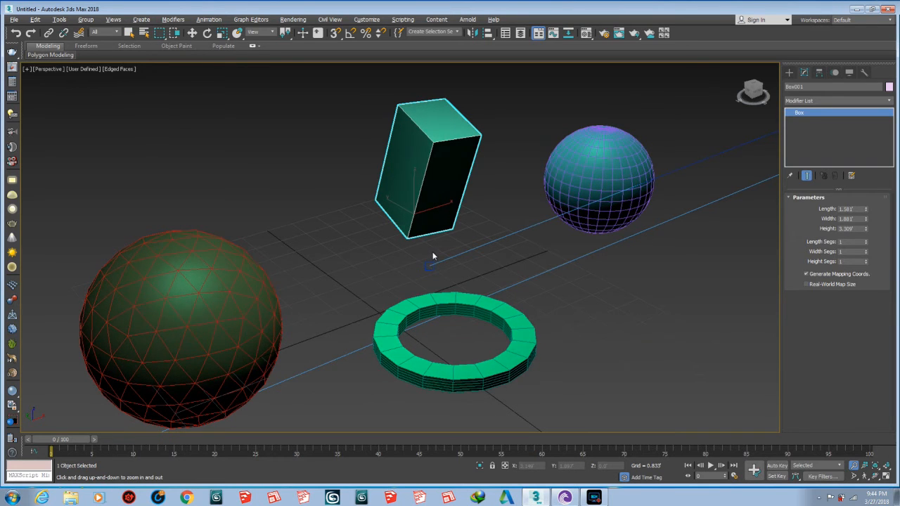
pyautogui.scroll(-2, 436, 267)
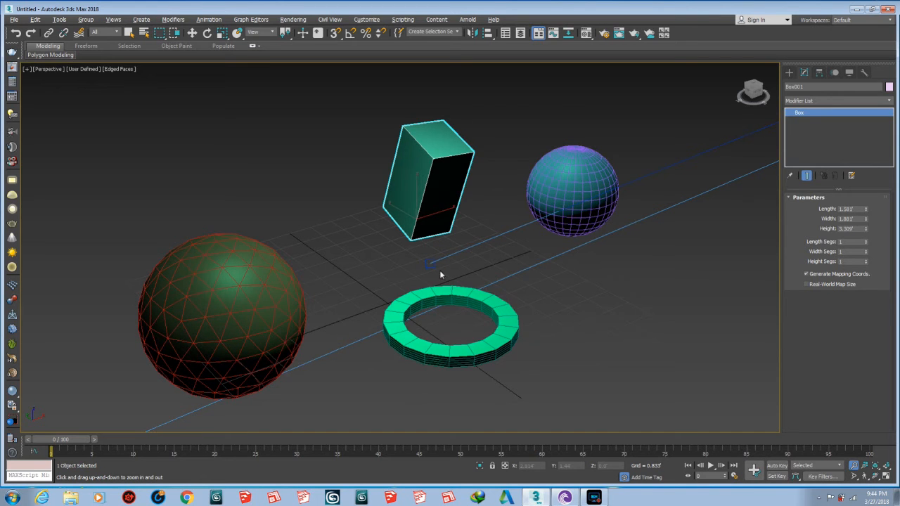
pyautogui.scroll(1, 453, 262)
pyautogui.keyDown('alt'); pyautogui.moveTo(455, 261); pyautogui.dragTo(532, 293, button='middle'); pyautogui.keyUp('alt')
pyautogui.scroll(1, 481, 280)
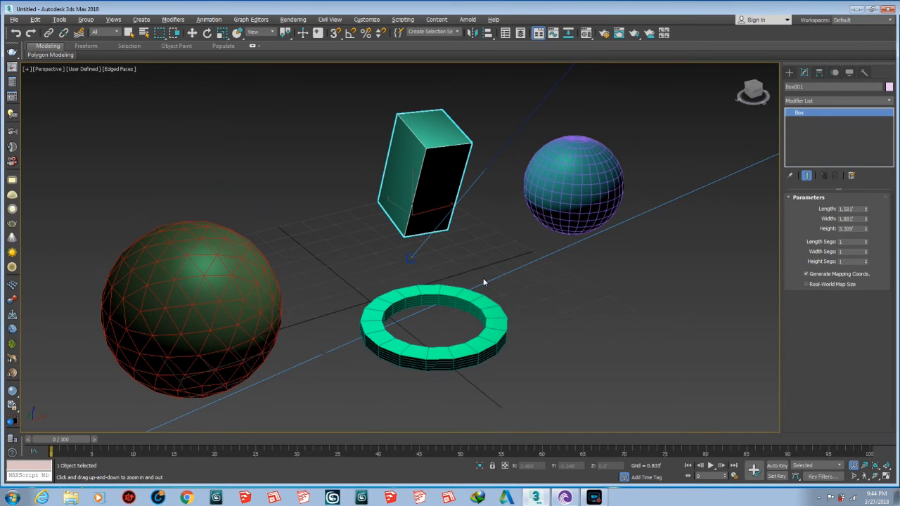